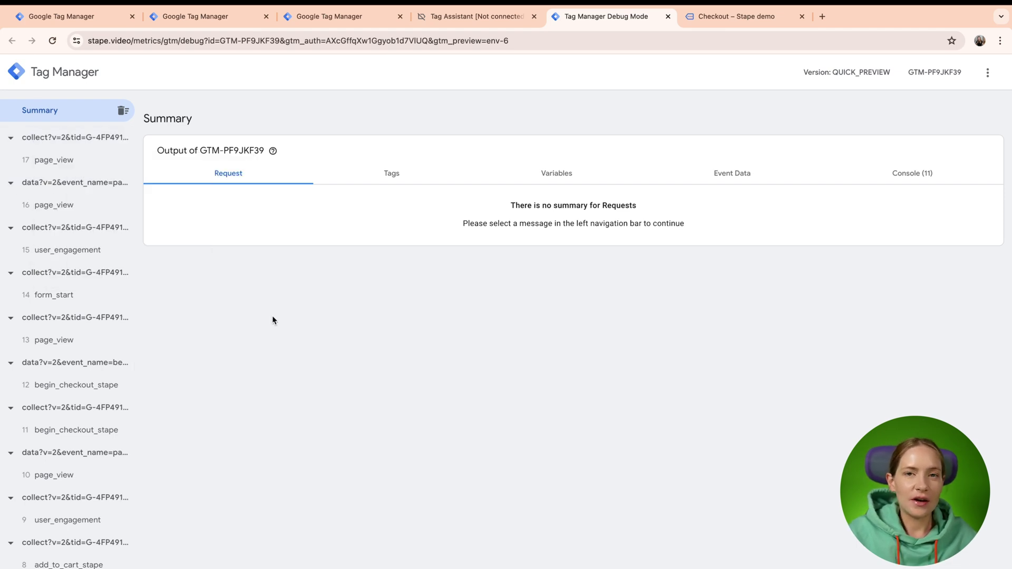
- Open the latest collect?v=2 request to see its Facebook POST 200 and Google Analytics POST 204 calls
click(63, 131)
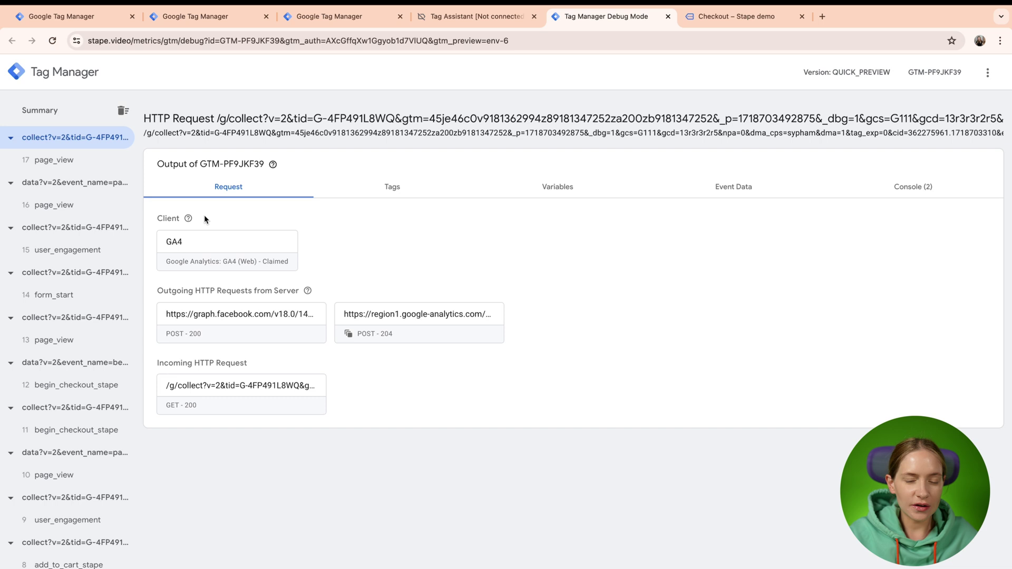
mouse_move(184, 221)
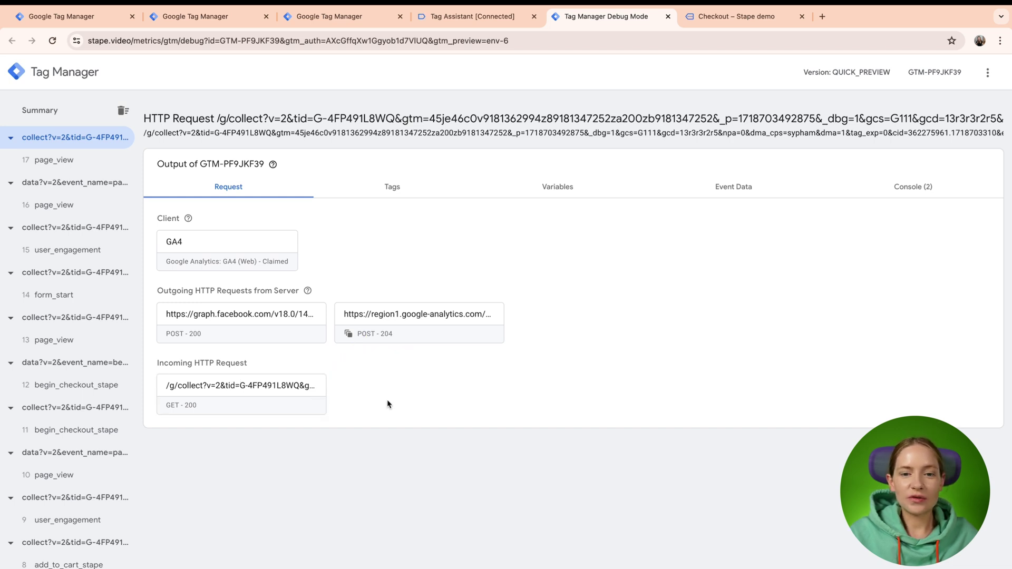
- Inspect the full incoming HTTP request, expanding its remaining headers
click(253, 394)
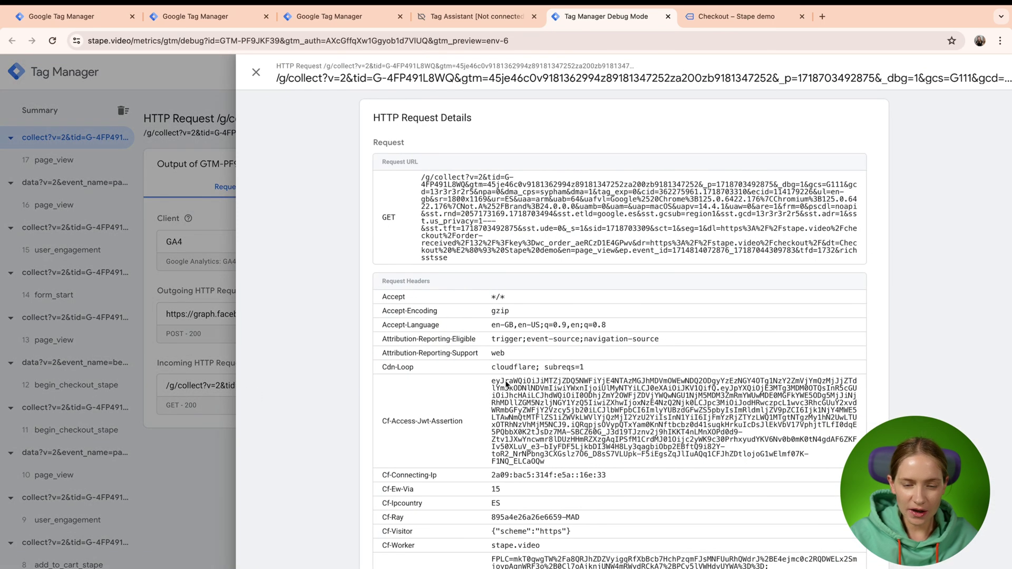
scroll(506, 385, down, 5)
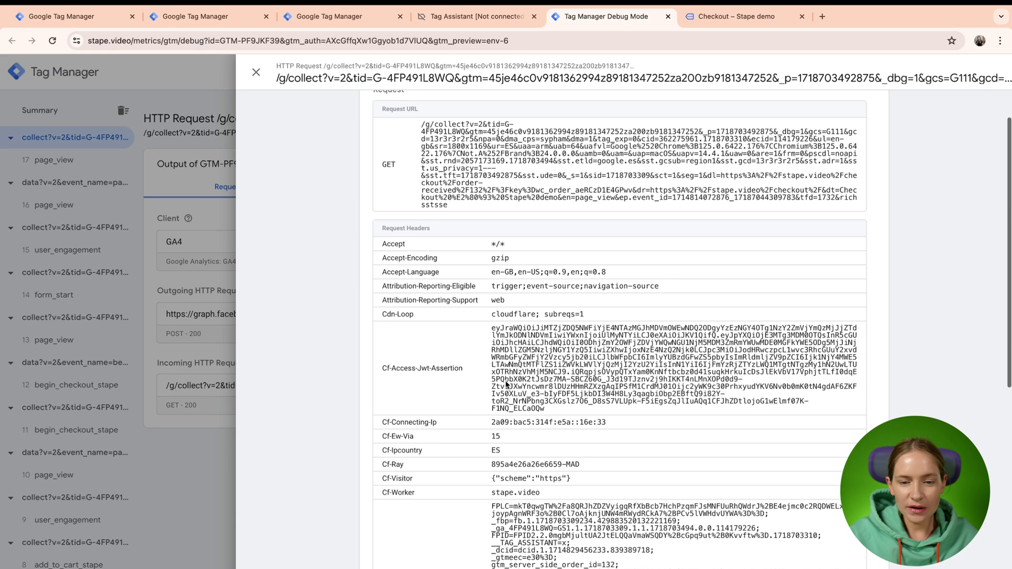
scroll(506, 385, down, 4)
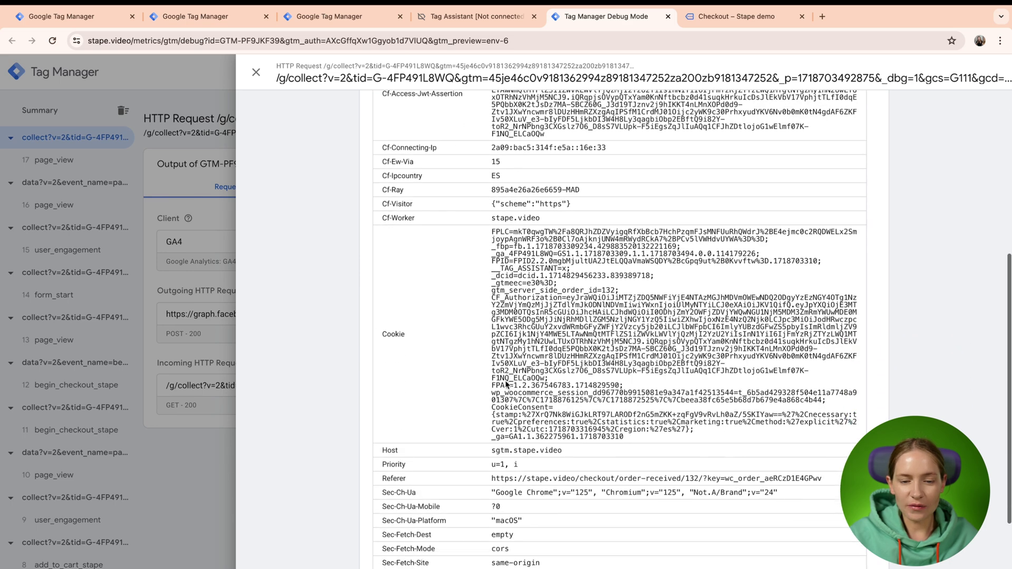
scroll(505, 381, down, 2)
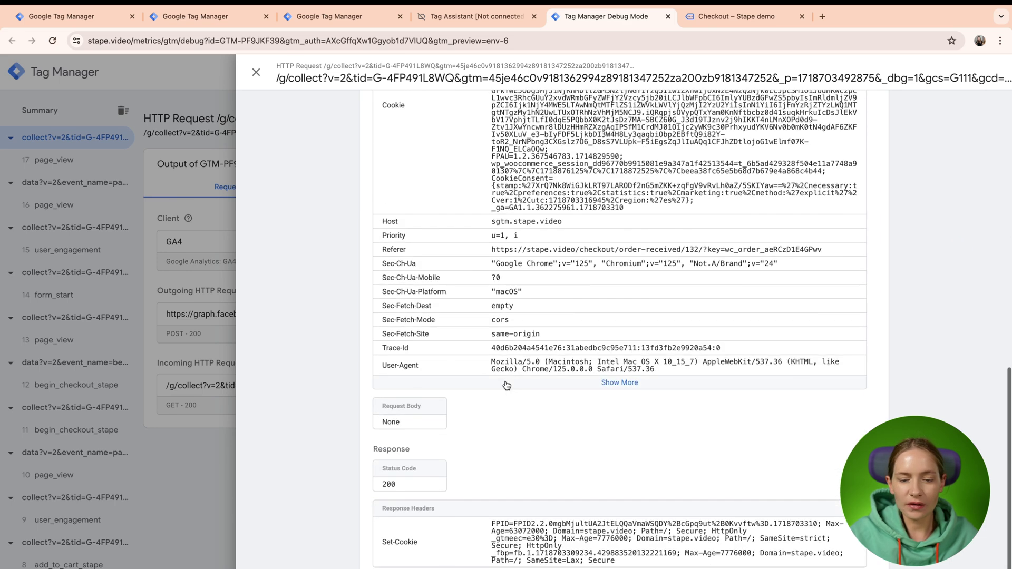
click(611, 384)
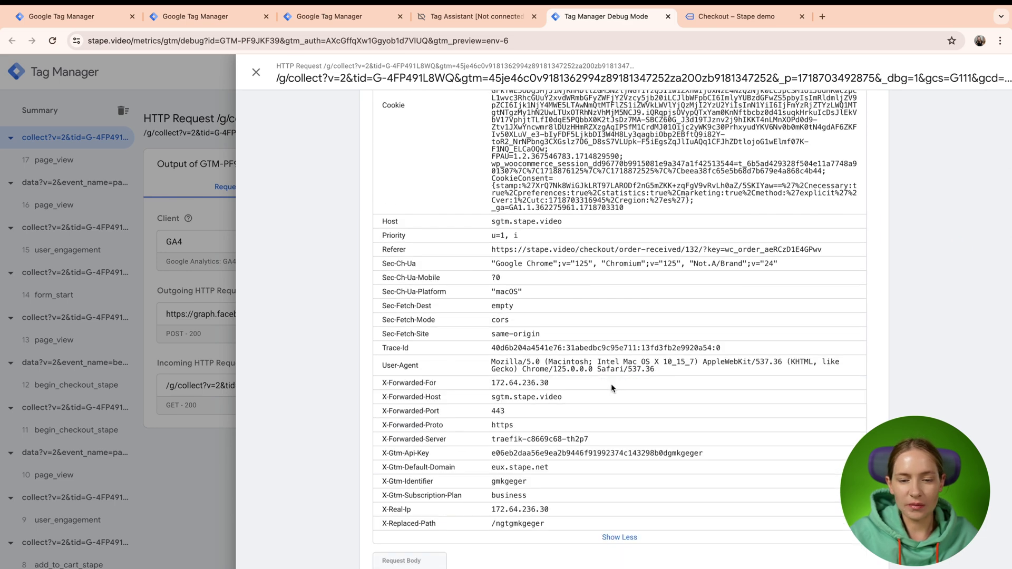
click(186, 482)
- Open the graph.facebook.com request details: FB - pageview tag's PageView POST returning 200
click(234, 332)
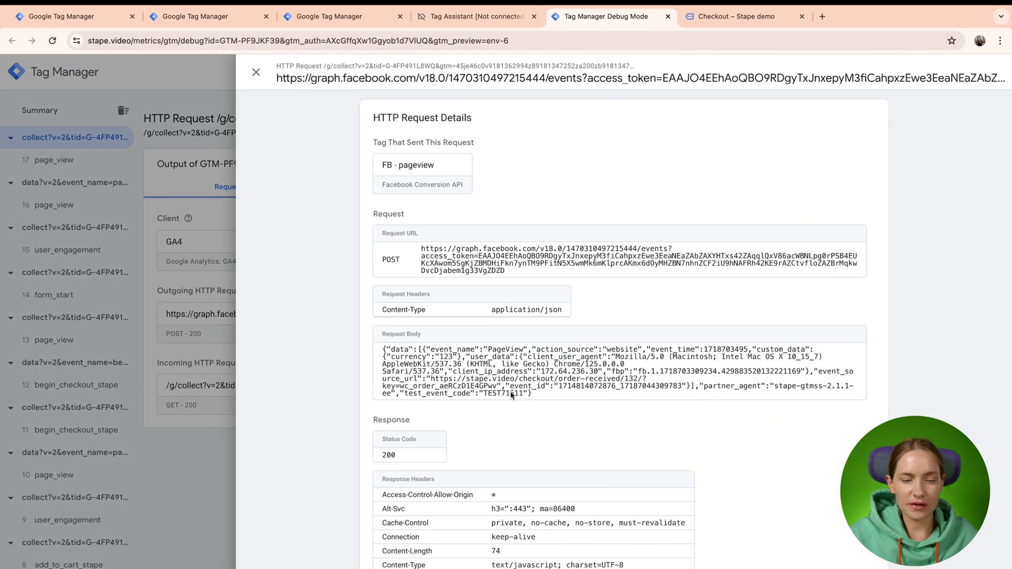
scroll(510, 391, down, 3)
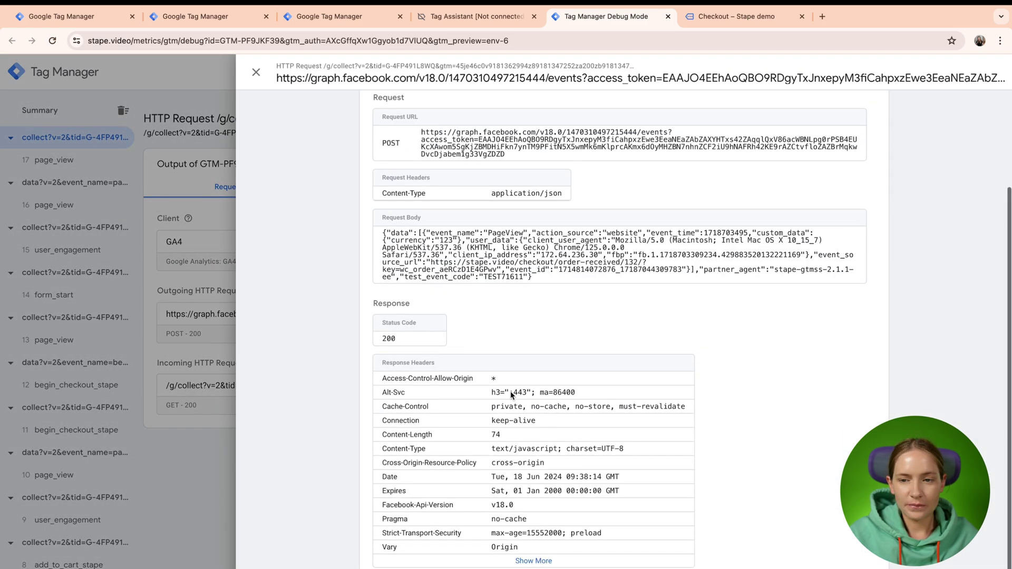
scroll(511, 391, up, 3)
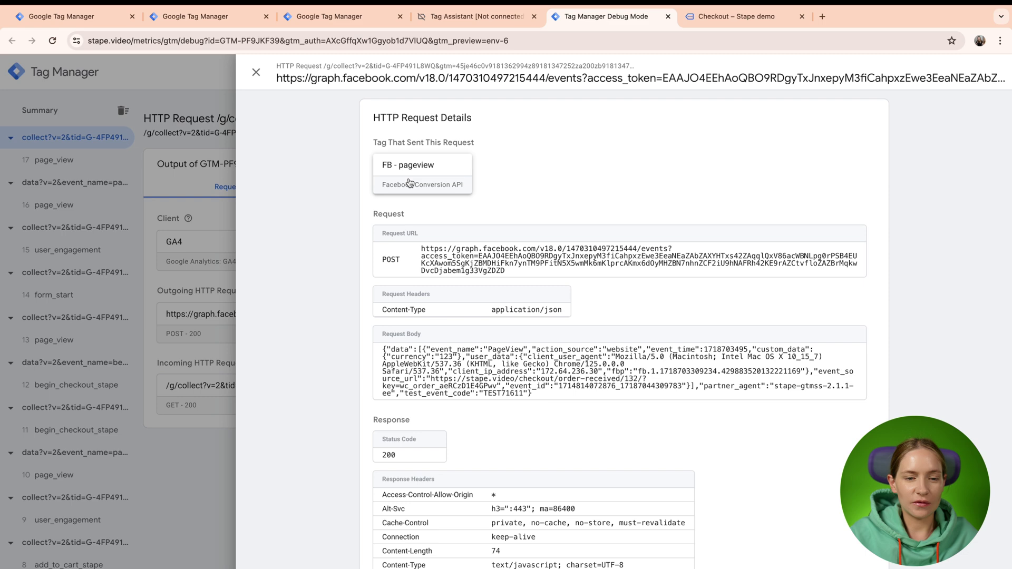
click(206, 215)
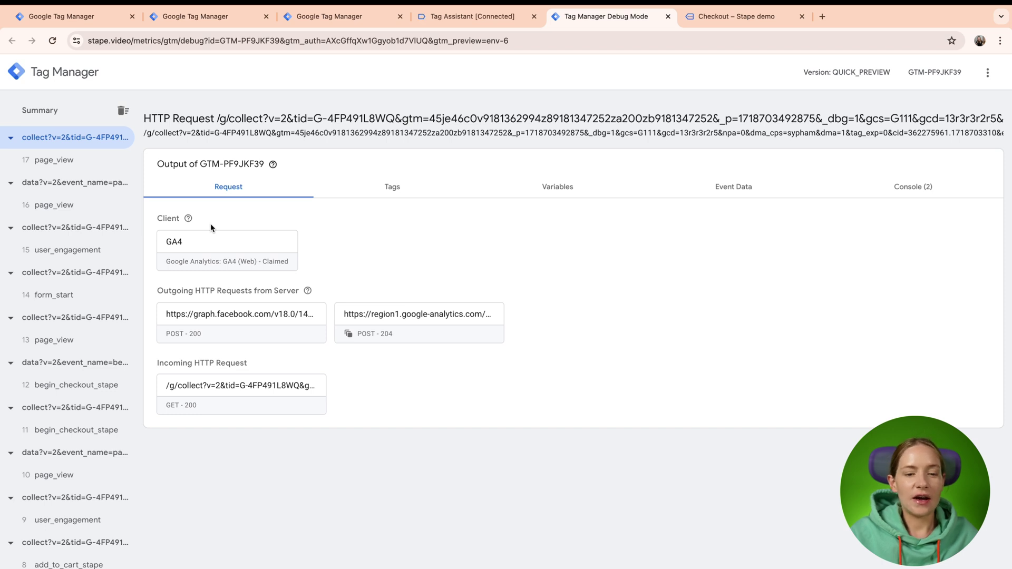
click(219, 332)
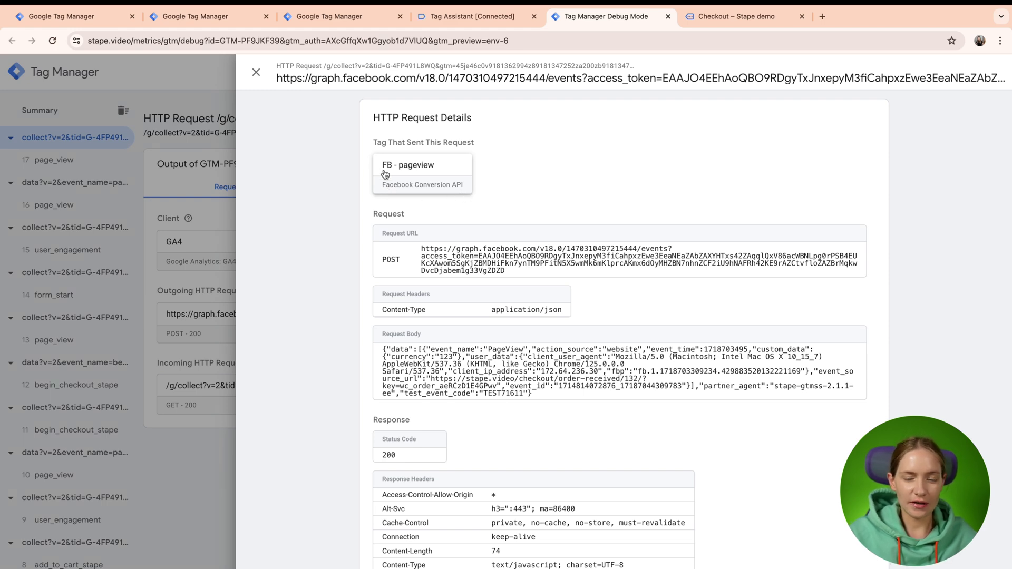
- Check the FB - pageview tag's trigger filter values and the Google Analytics request details
click(406, 172)
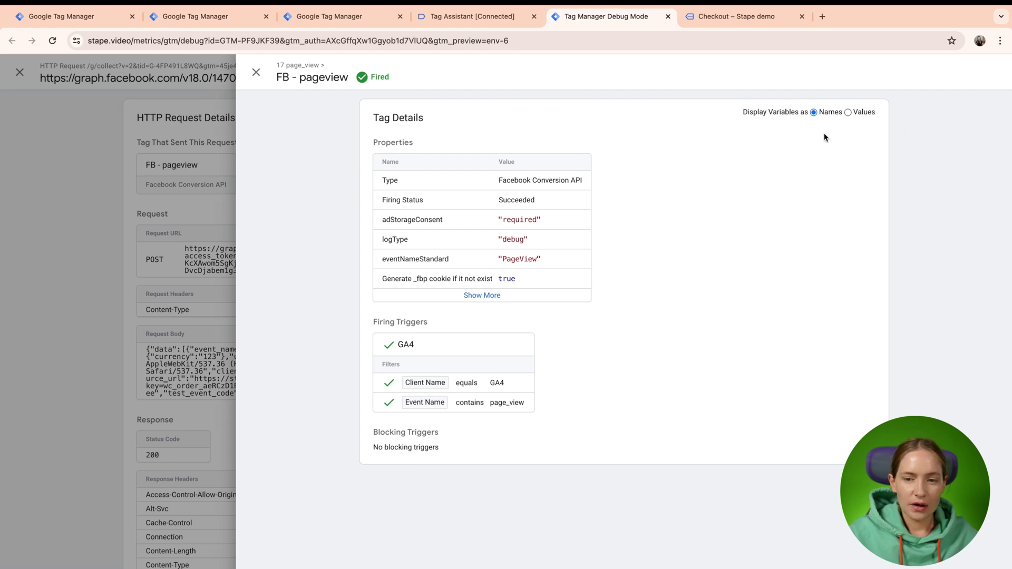
click(847, 114)
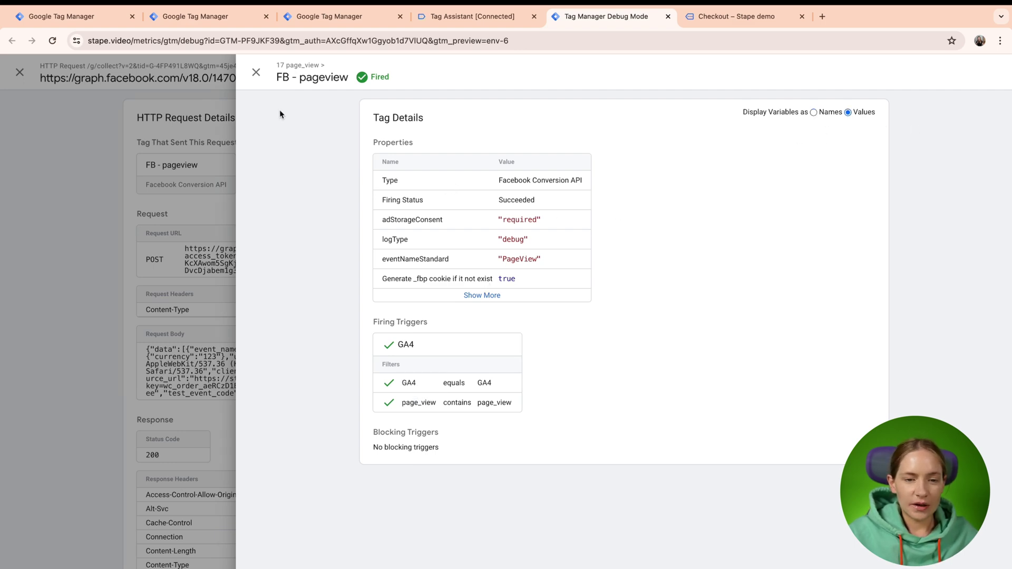
click(256, 73)
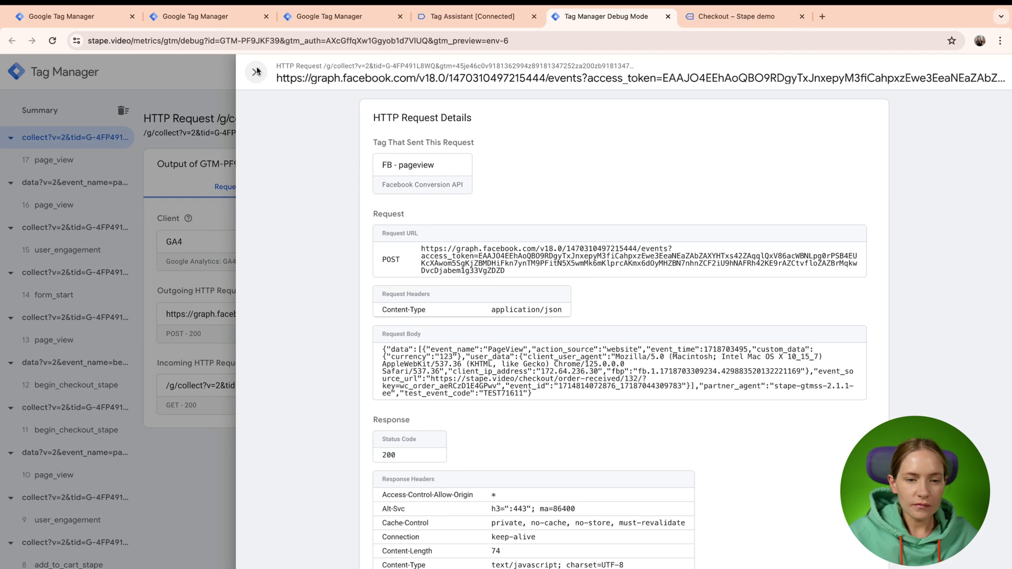
click(256, 71)
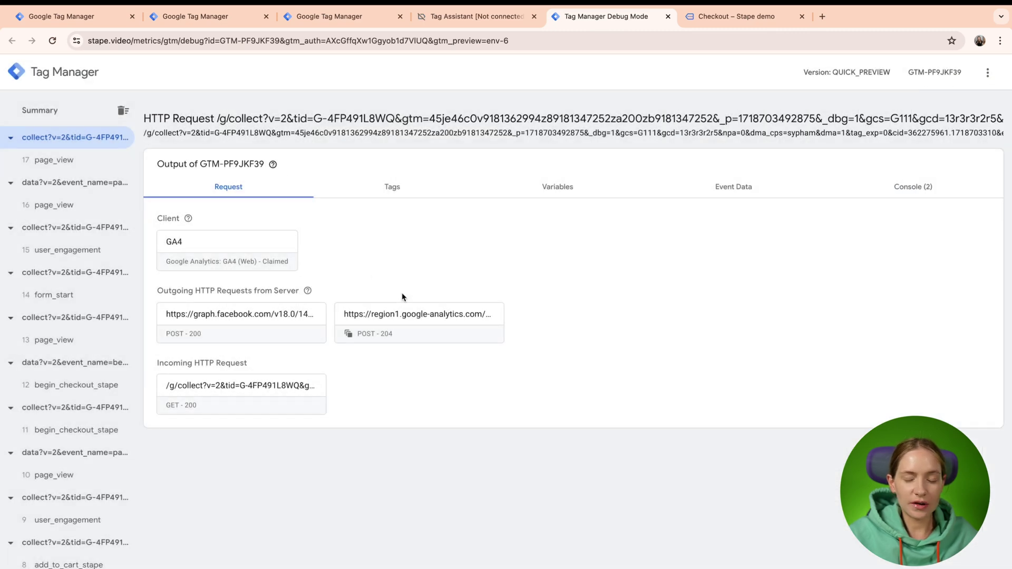
click(409, 324)
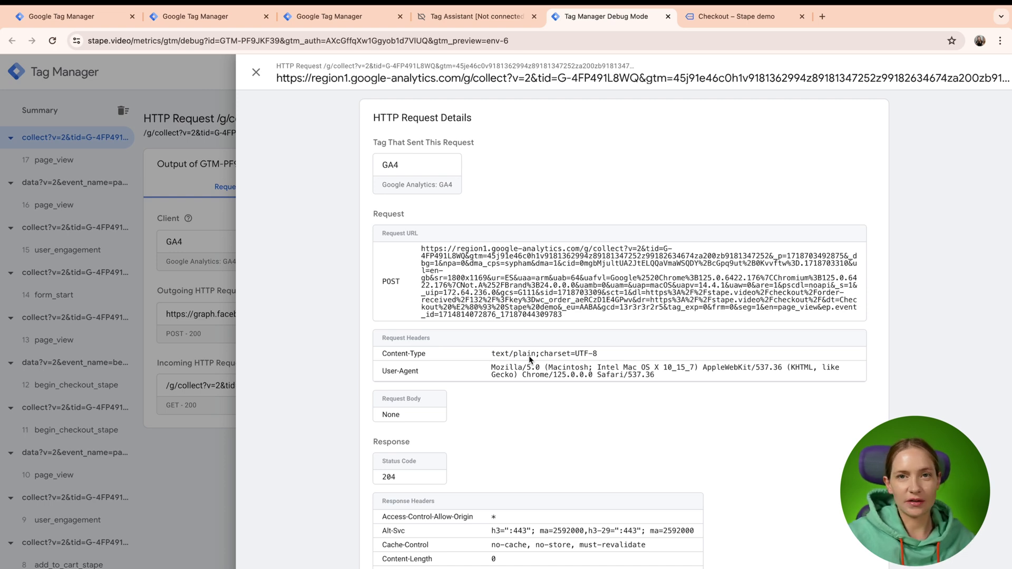
click(256, 72)
- Browse event 17's page_view and collect rows, then open the older event 13 page_view
click(72, 164)
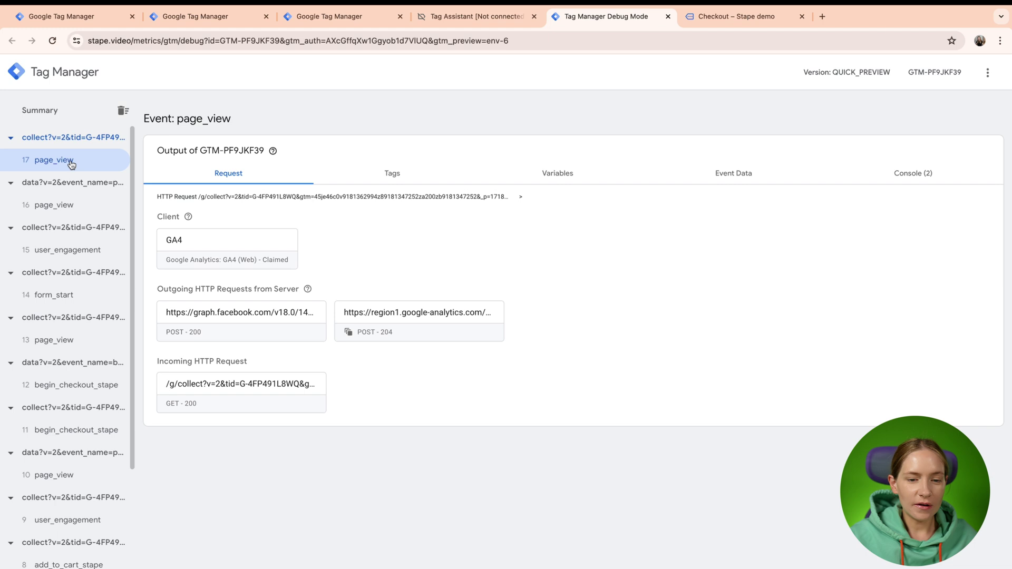
click(57, 138)
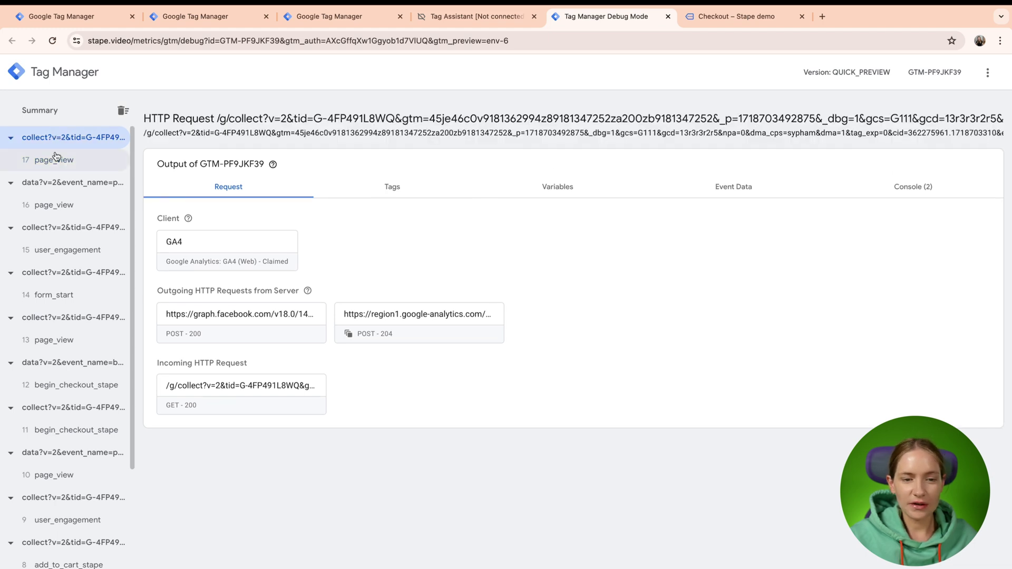
click(57, 161)
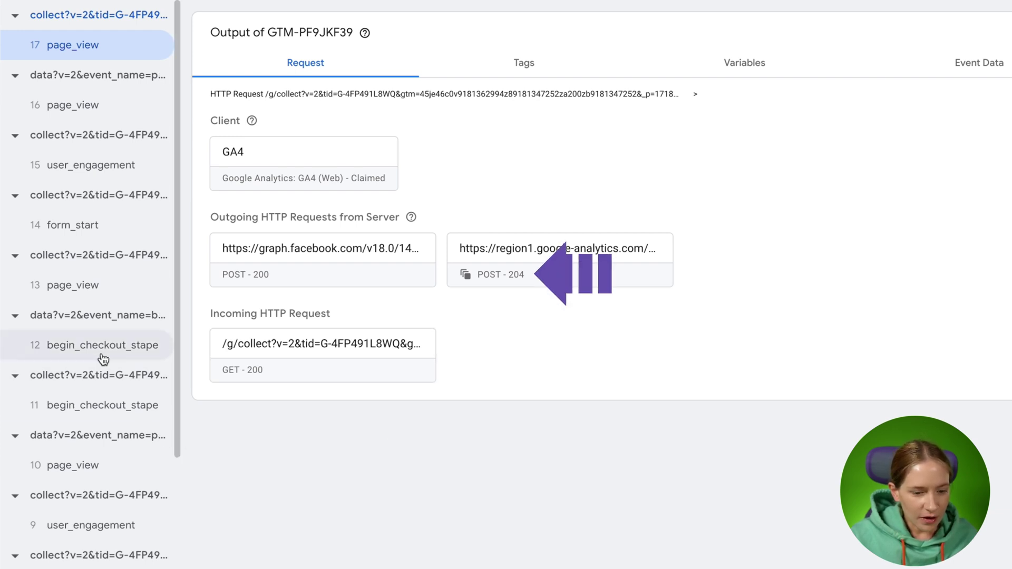
scroll(103, 359, down, 1)
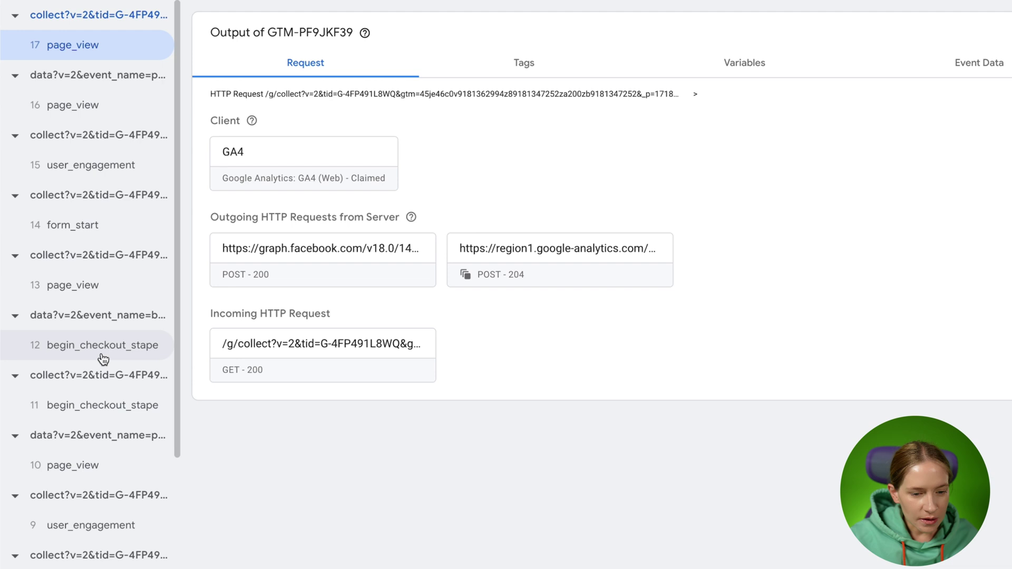
scroll(103, 359, down, 5)
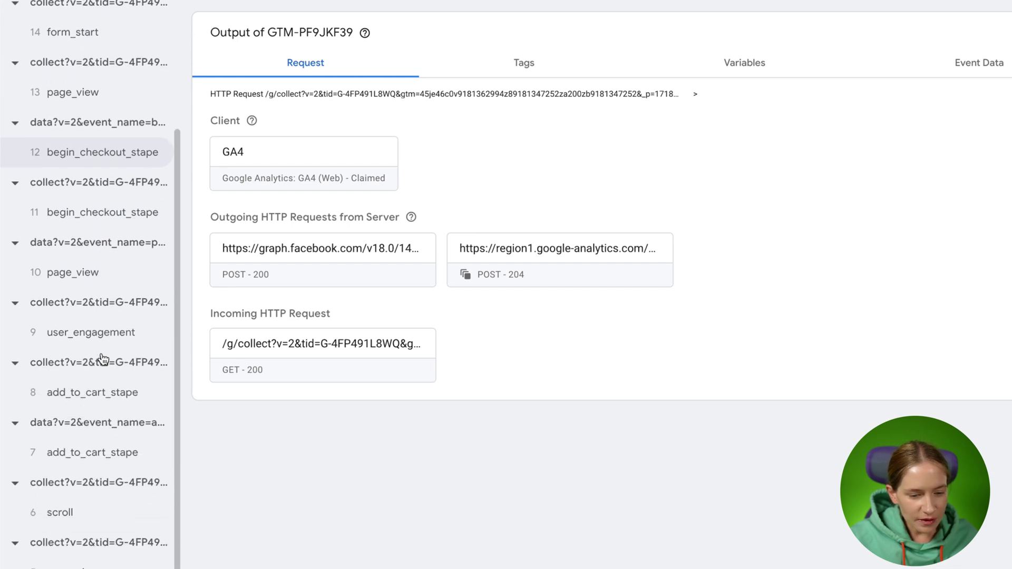
click(99, 561)
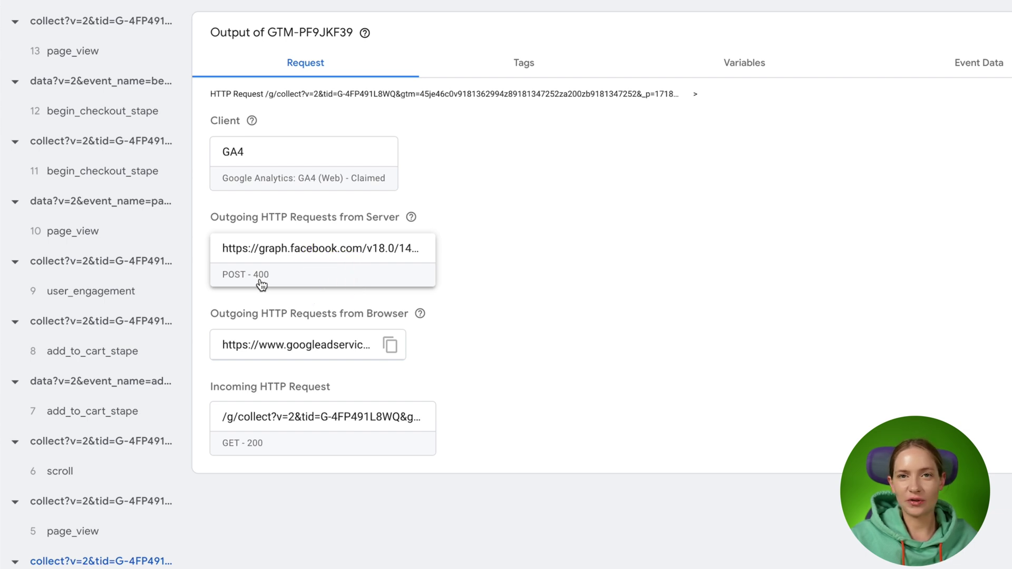
click(95, 48)
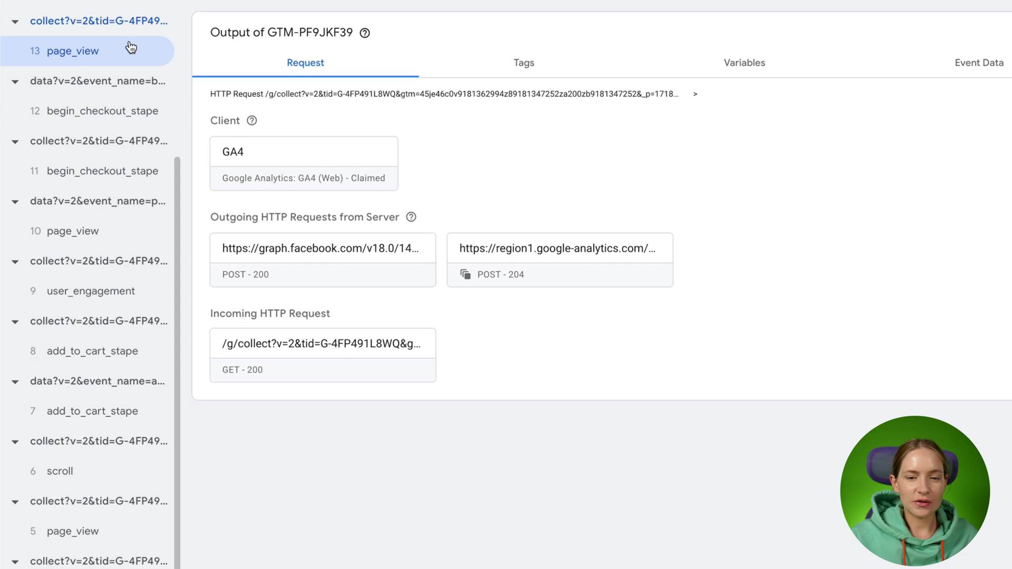
- Check event 13's fired tags and look at the GA4 tag's details
click(537, 71)
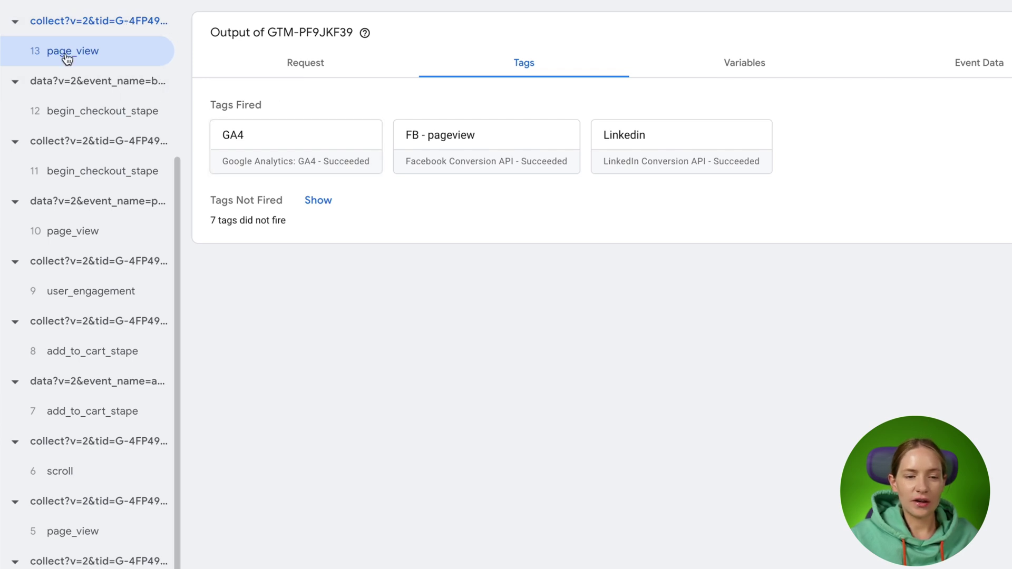
click(87, 32)
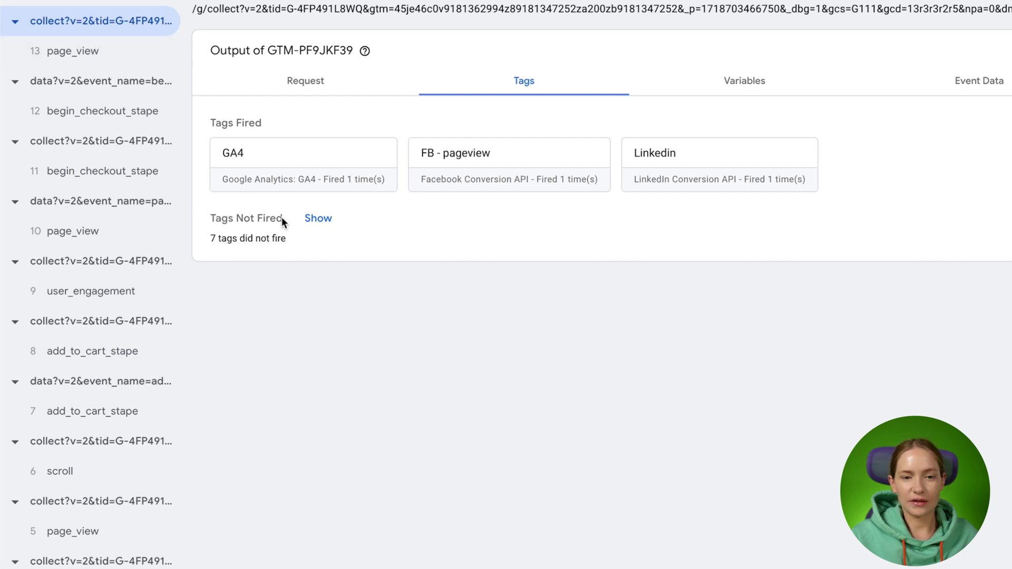
click(283, 173)
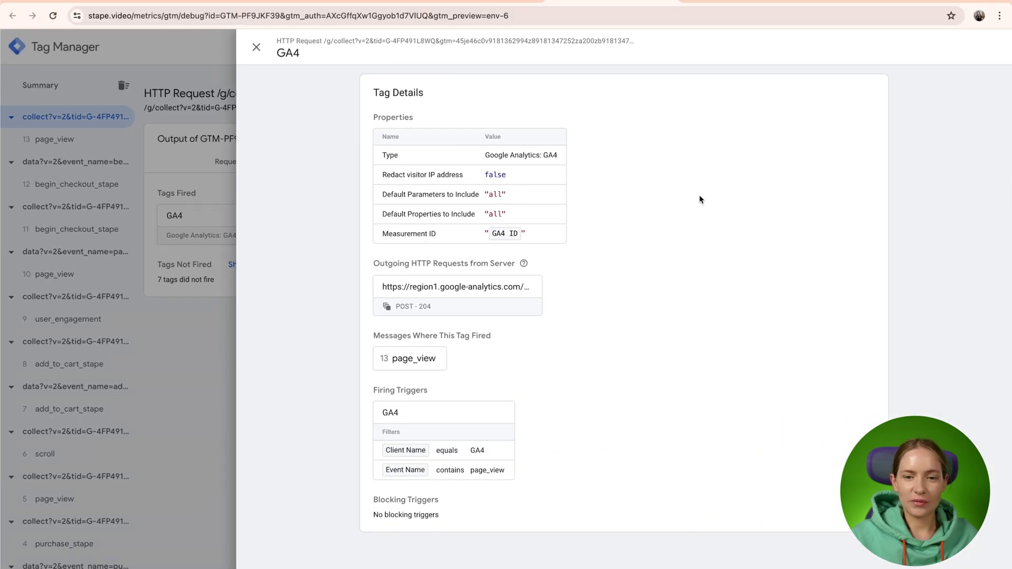
click(255, 46)
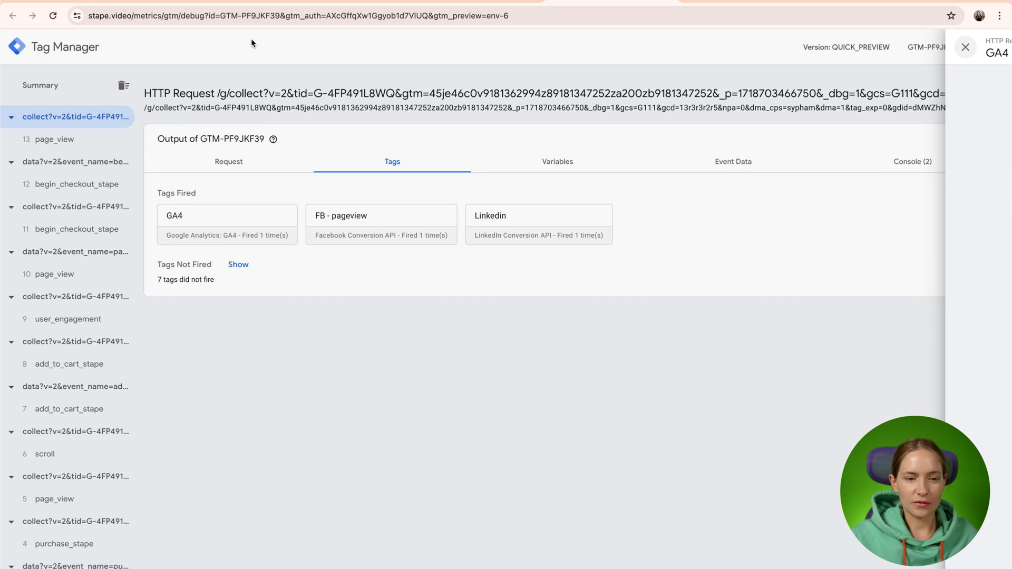
click(53, 140)
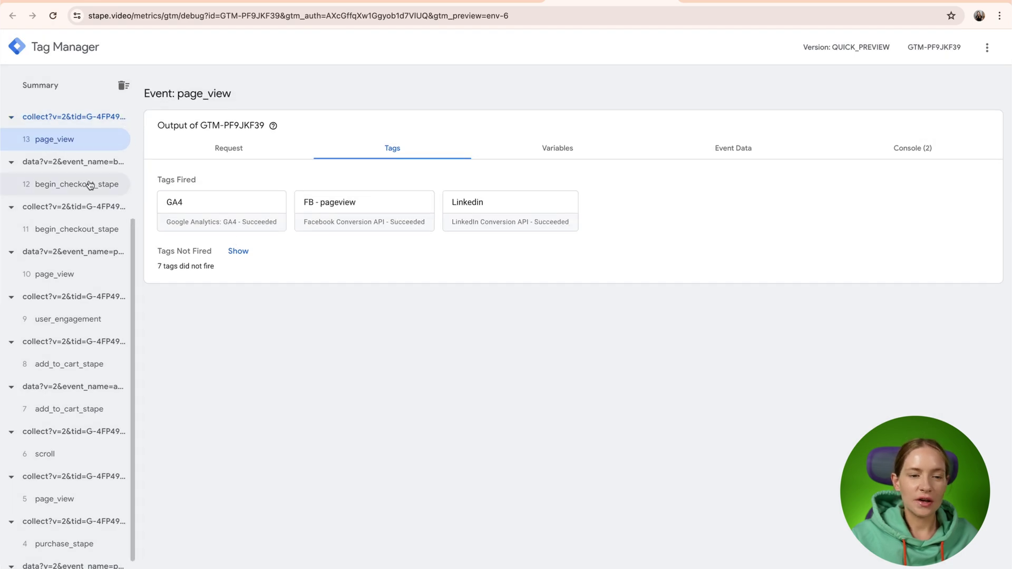
- Toggle the GA4 tag's filters between names and values, then list the seven unfired tags
click(211, 224)
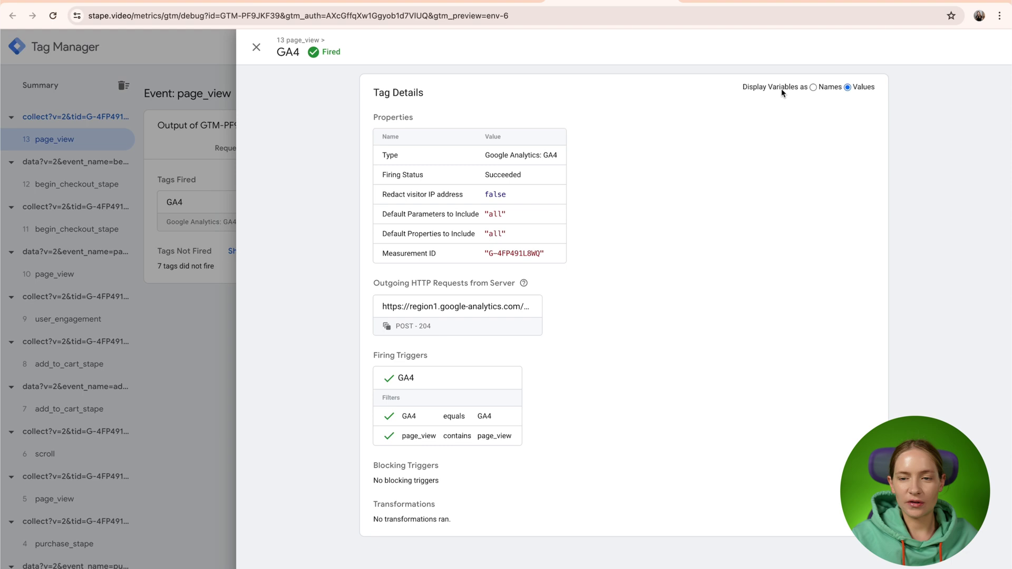
click(816, 90)
click(847, 88)
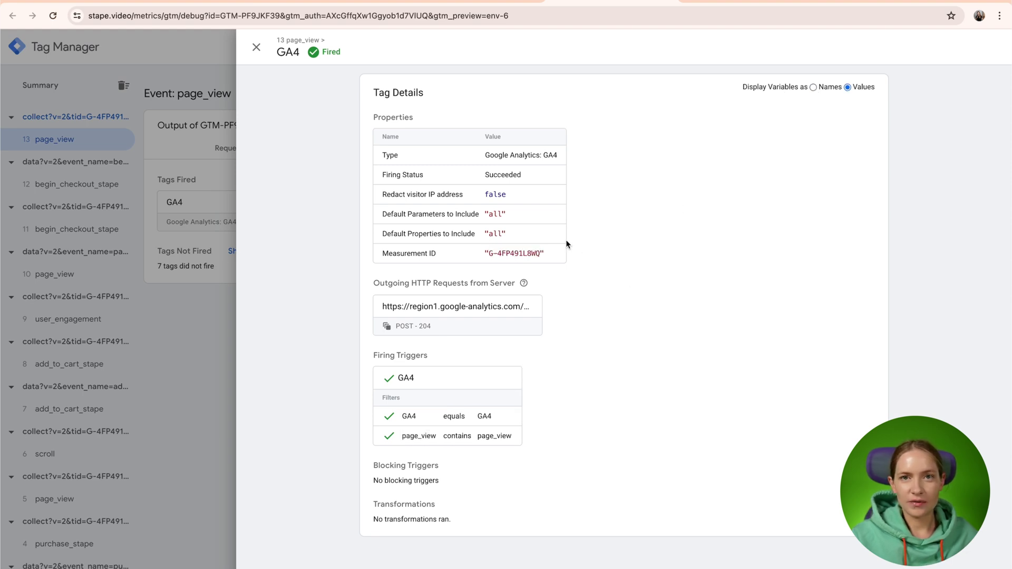
click(256, 47)
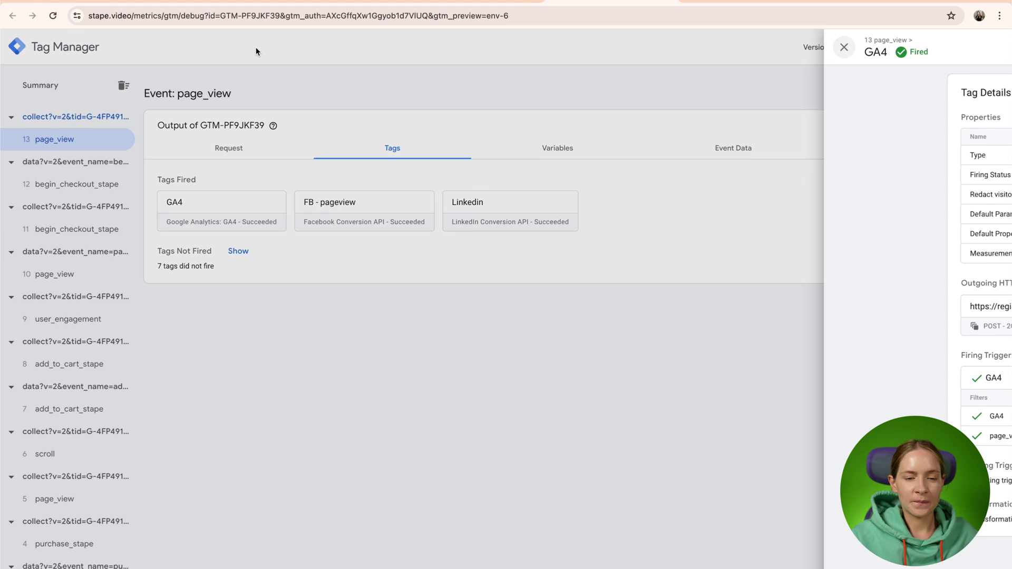
click(239, 254)
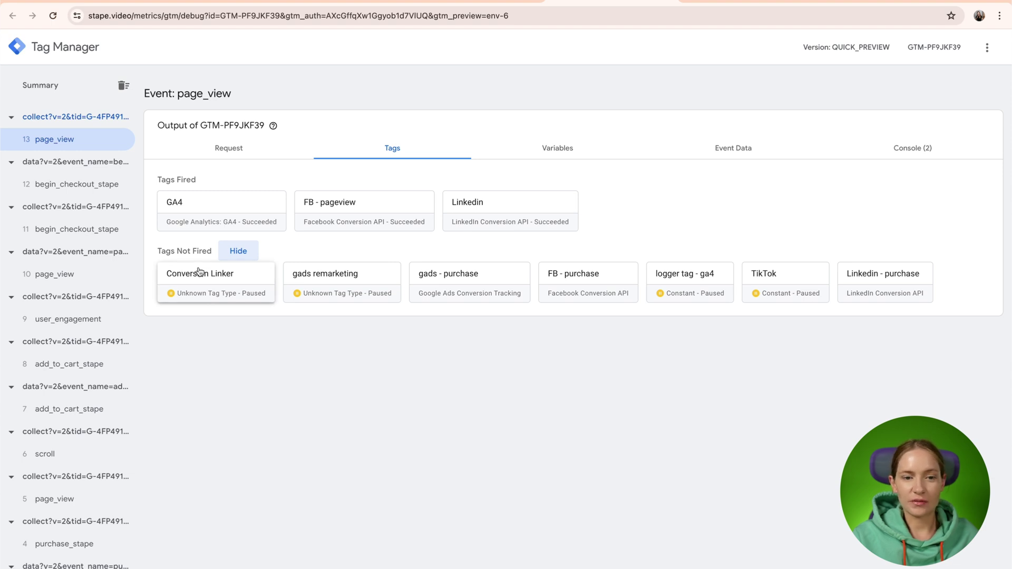
- Review the request's outgoing calls and tags, then open event 3 purchase_stape
click(221, 155)
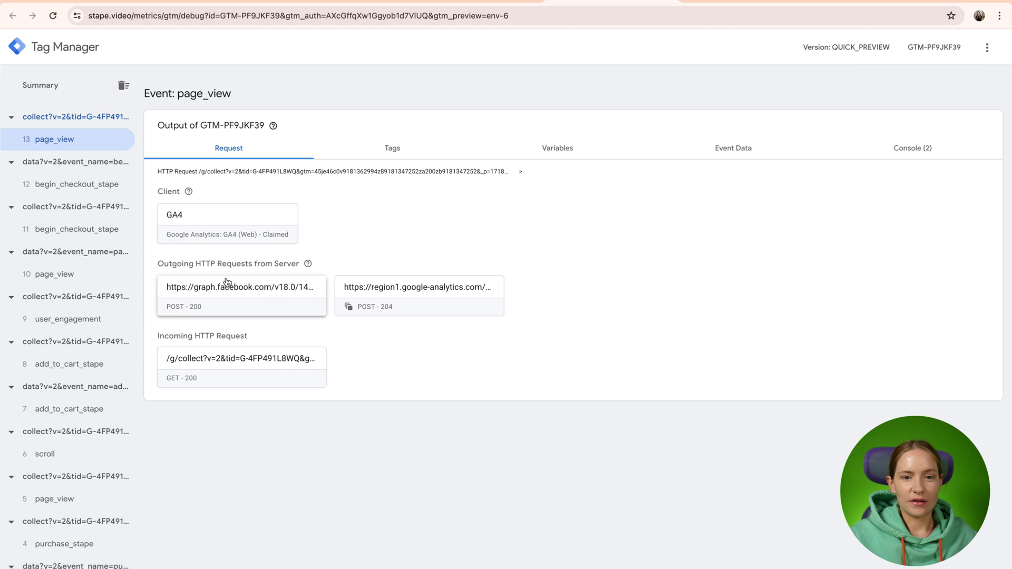
click(395, 153)
scroll(89, 405, down, 2)
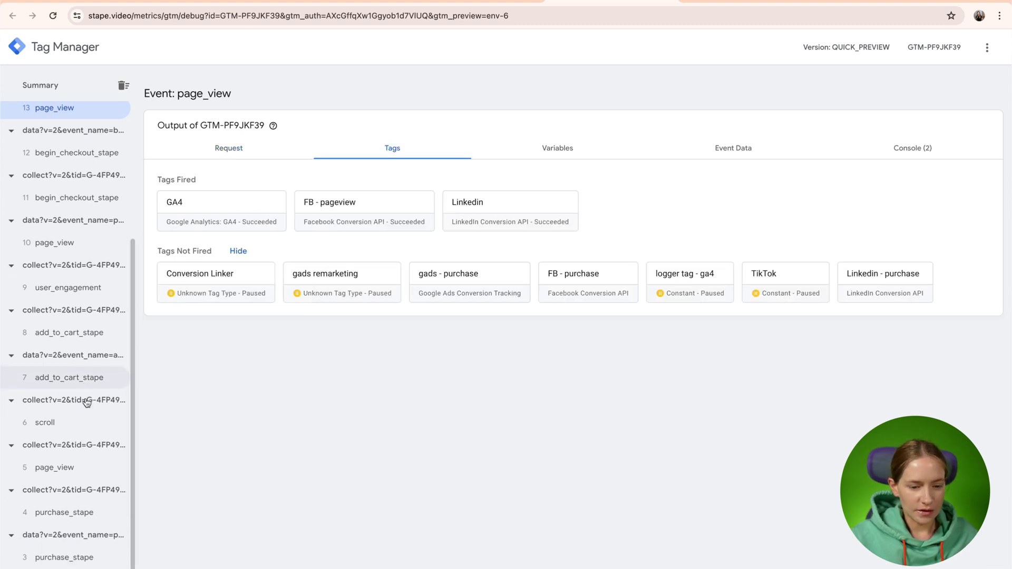
click(53, 558)
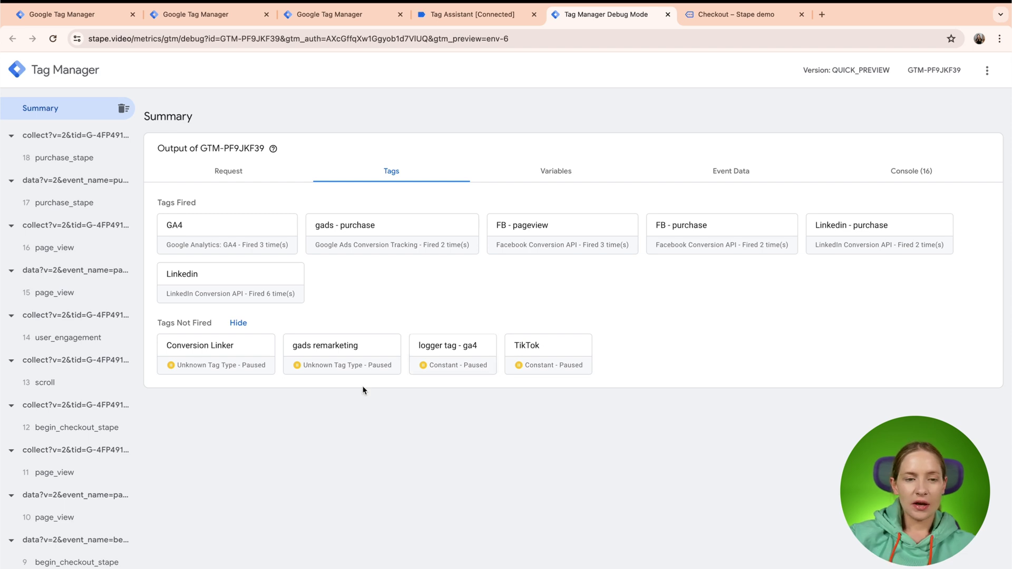
- Review variable values for event 18 purchase_stape, then switch to the workspace Variables list
click(543, 173)
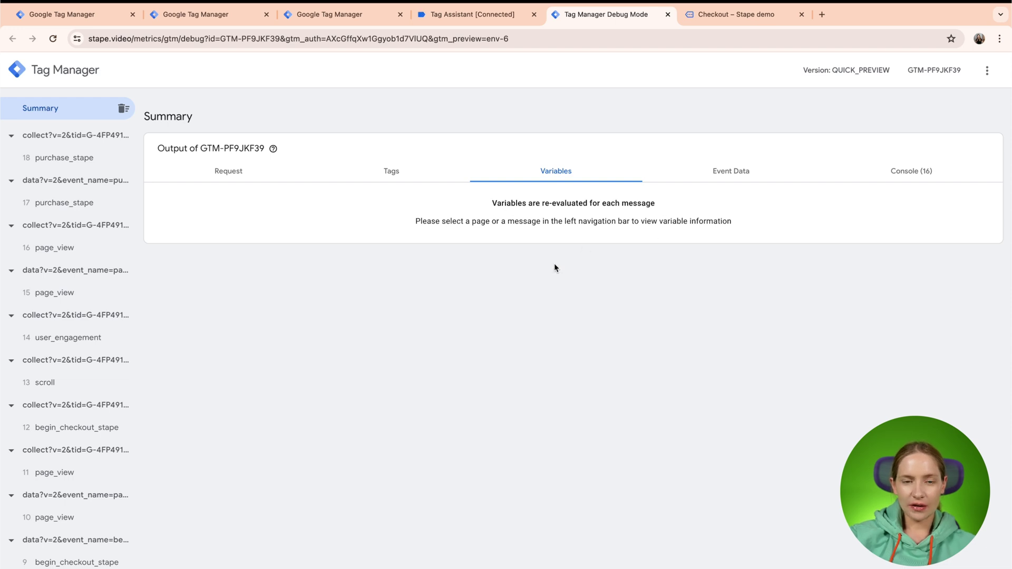
click(55, 138)
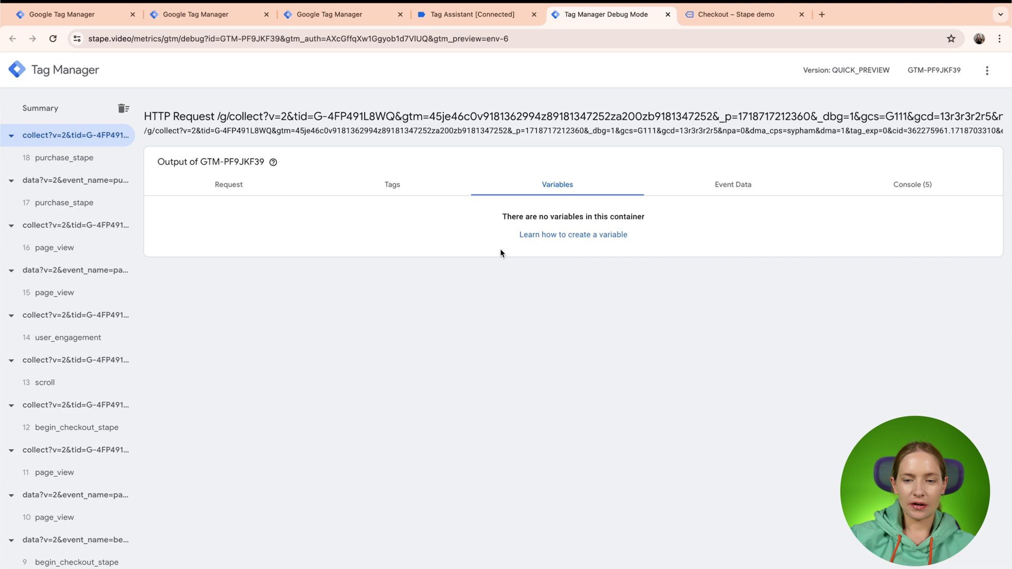
click(63, 168)
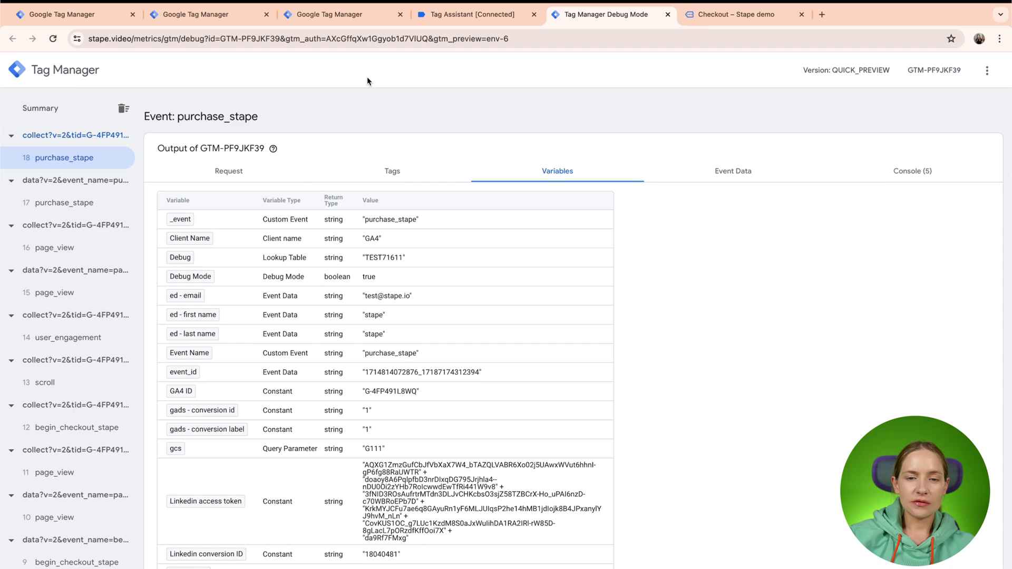
click(342, 22)
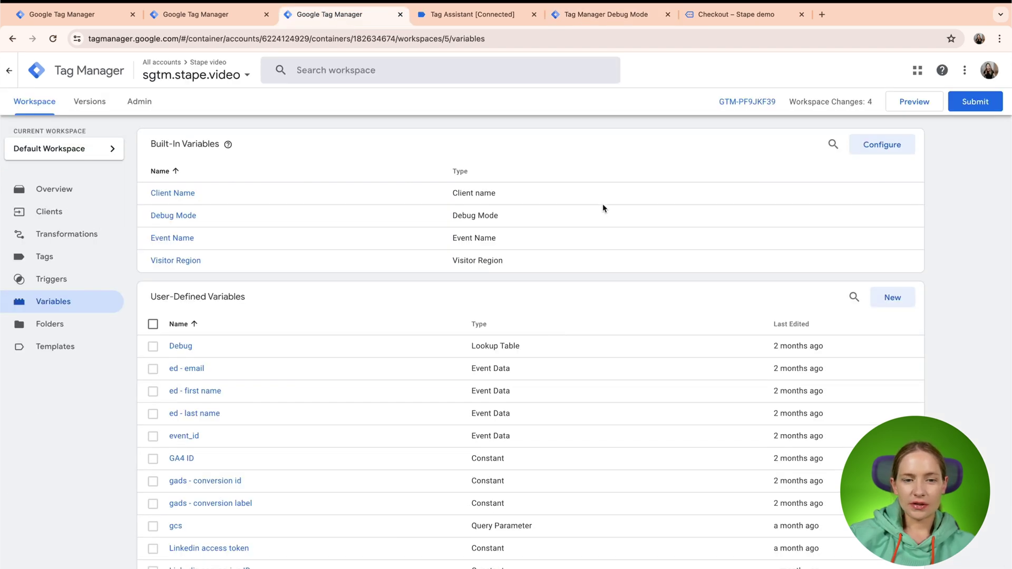
click(881, 146)
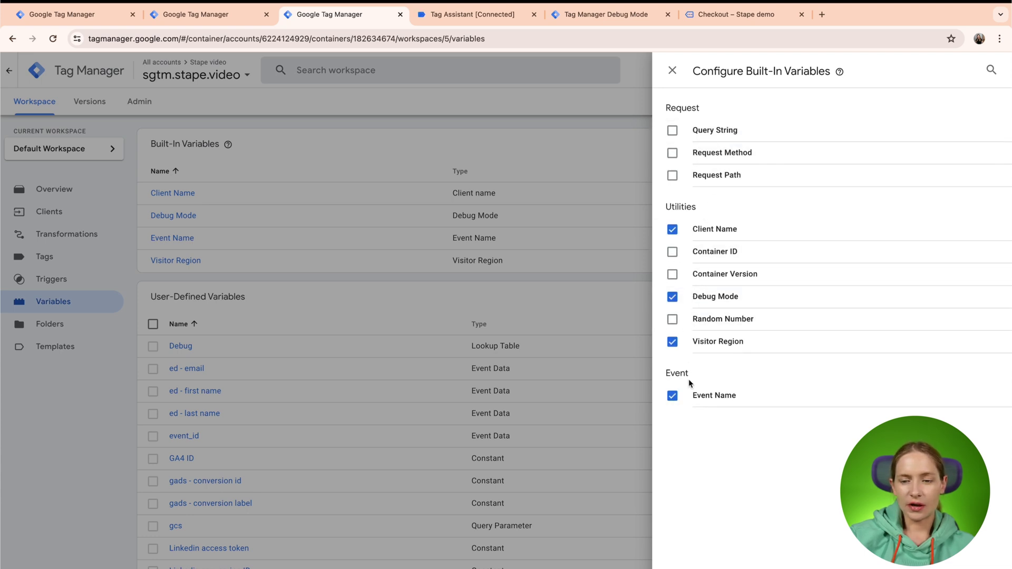
click(672, 72)
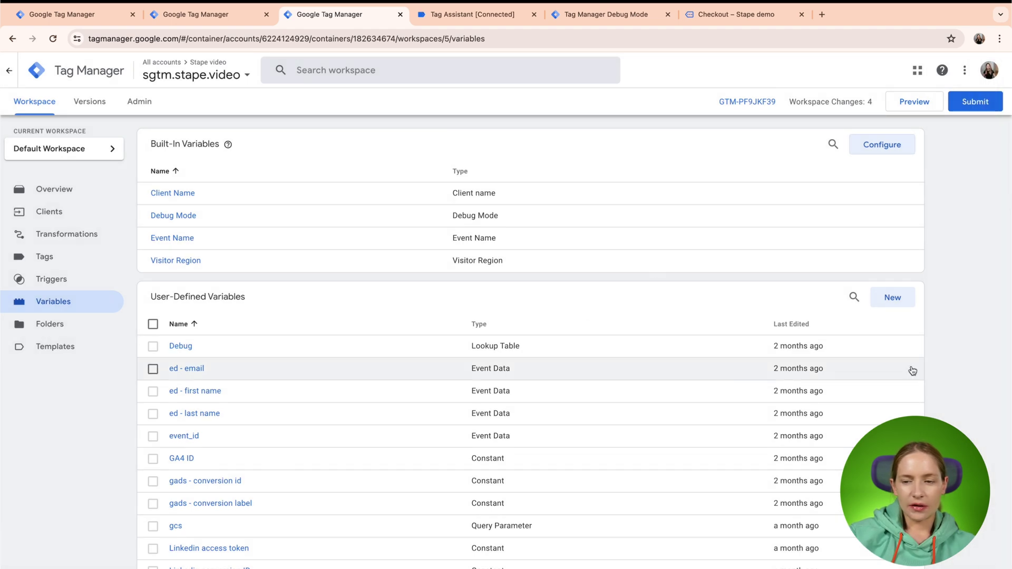
click(896, 304)
click(648, 202)
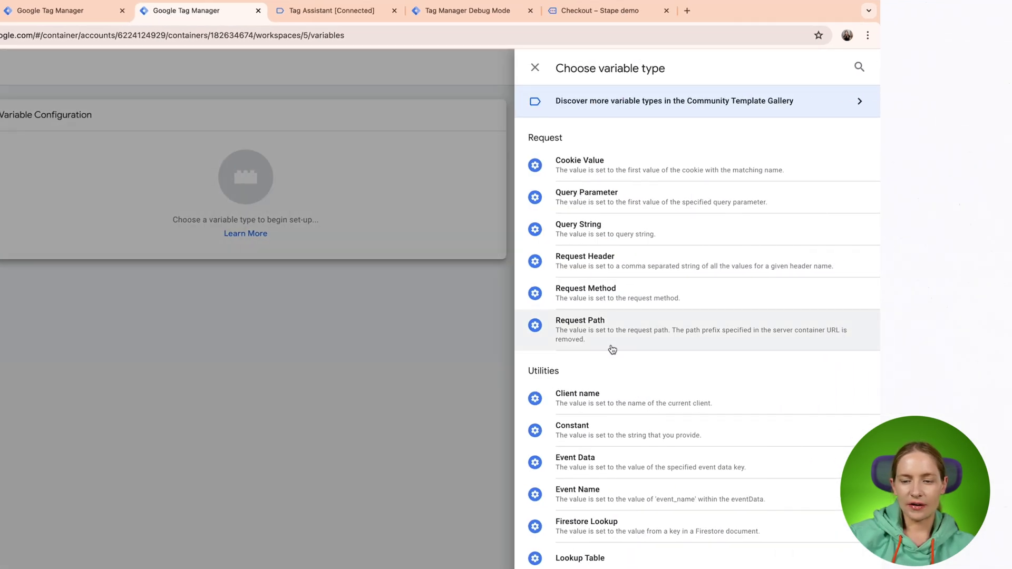
scroll(612, 350, down, 4)
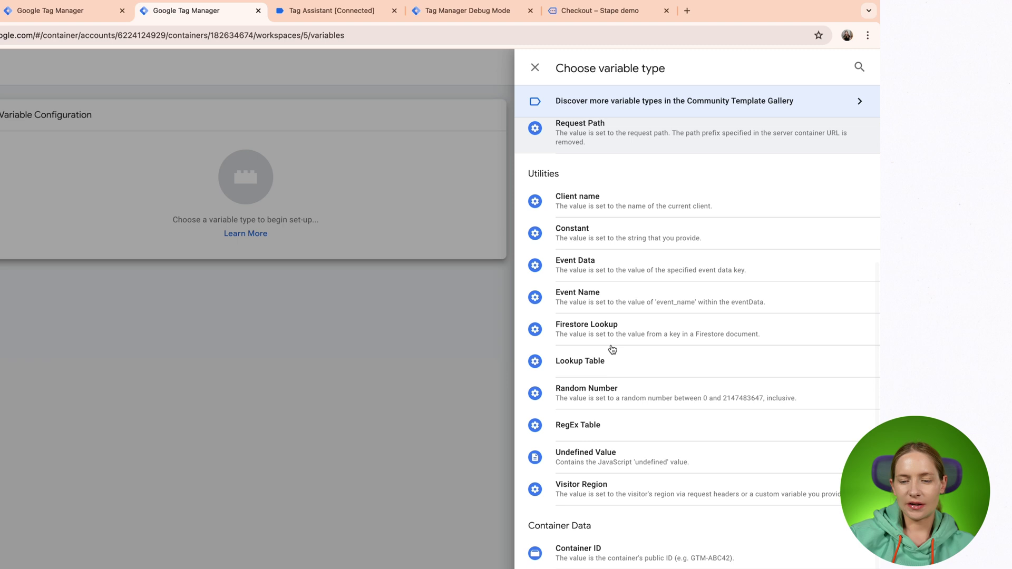
scroll(612, 350, up, 4)
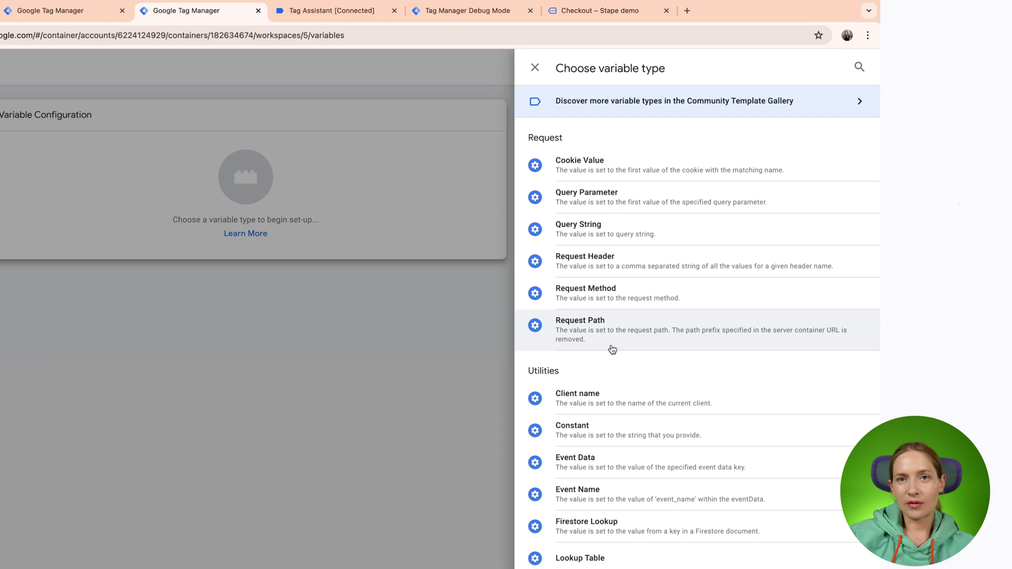
click(534, 68)
click(84, 67)
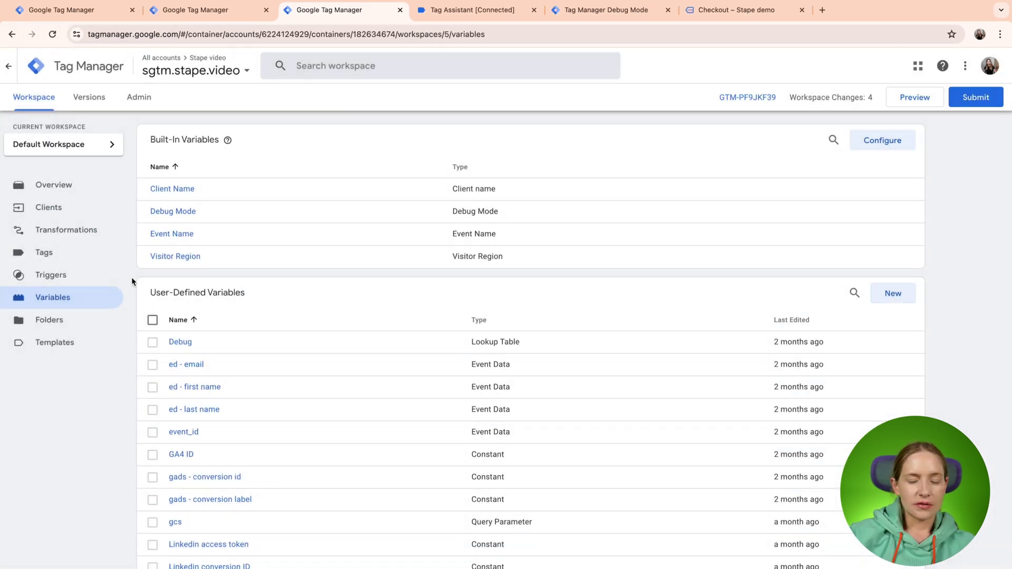
- Browse the Templates page, starting a new client template and cancelling its file import
click(69, 349)
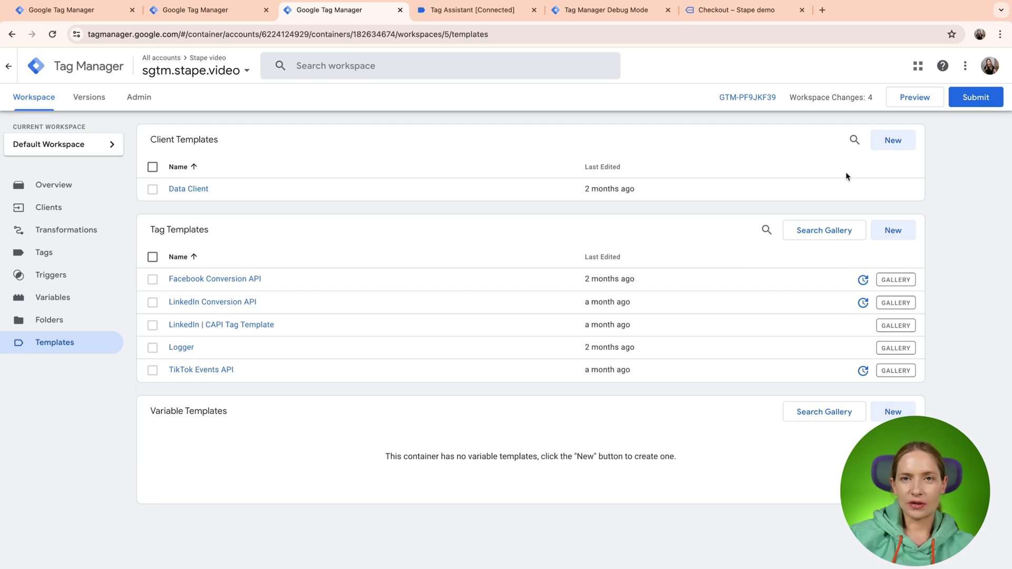
click(894, 140)
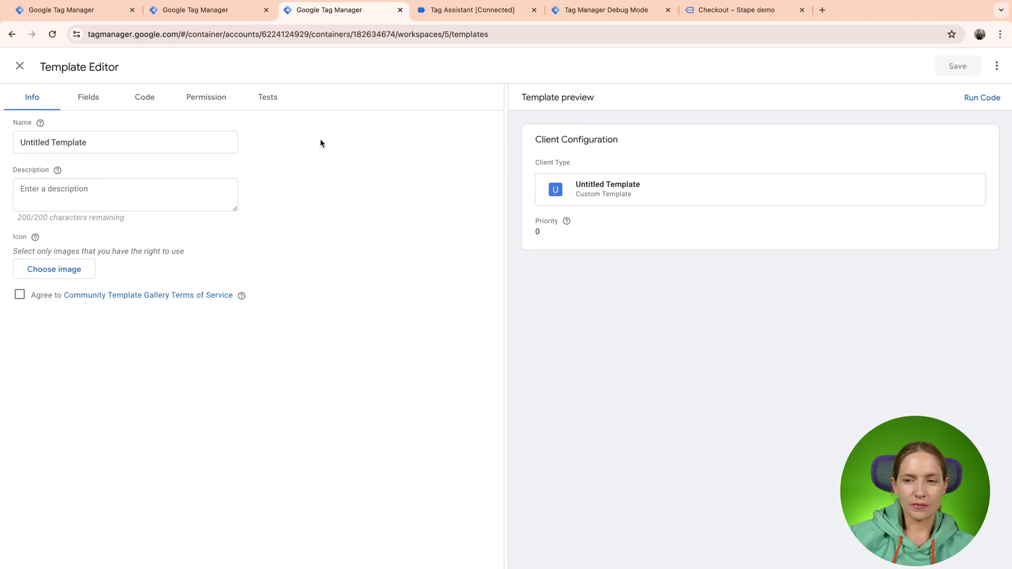
click(996, 66)
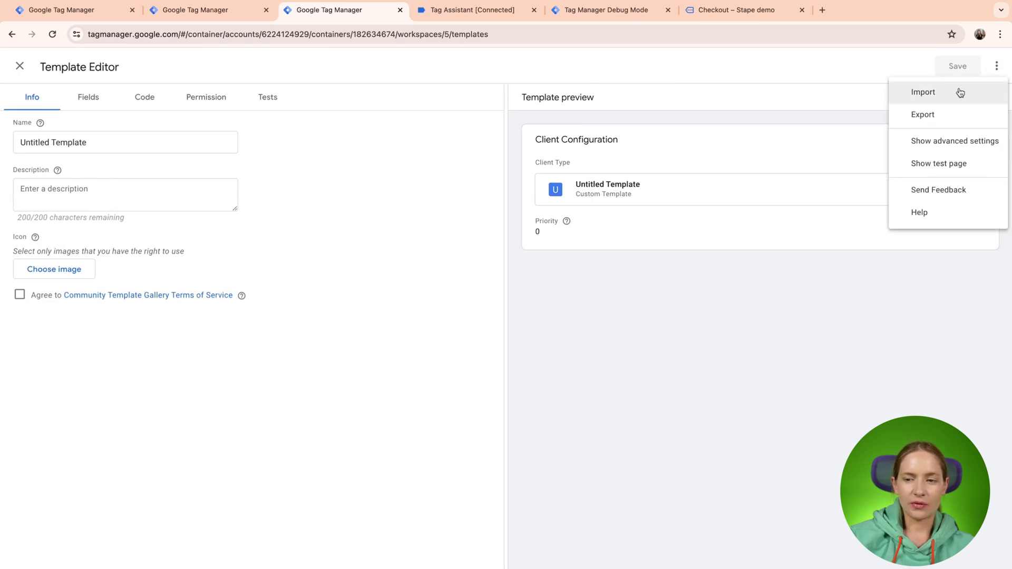
click(960, 93)
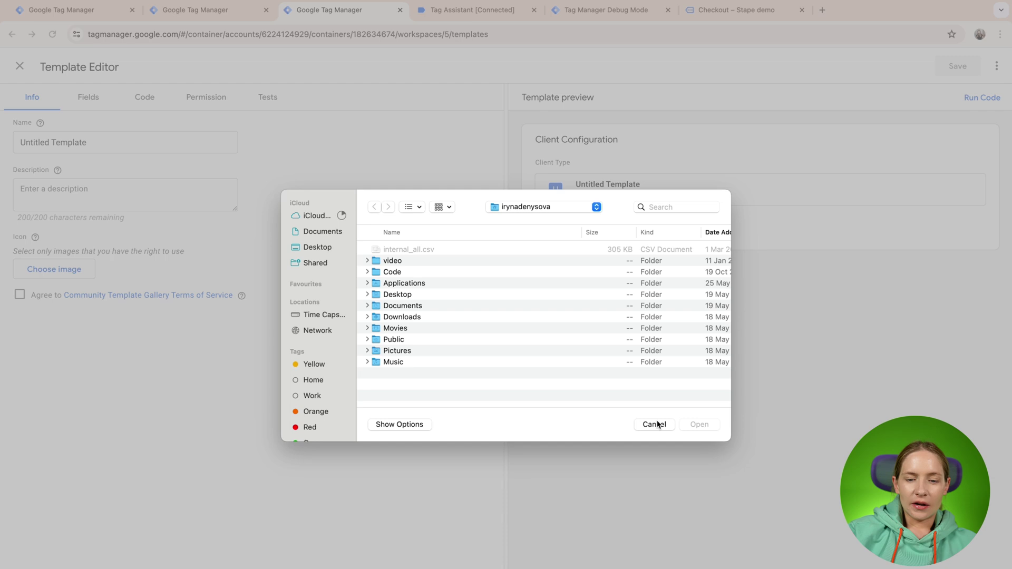
click(654, 424)
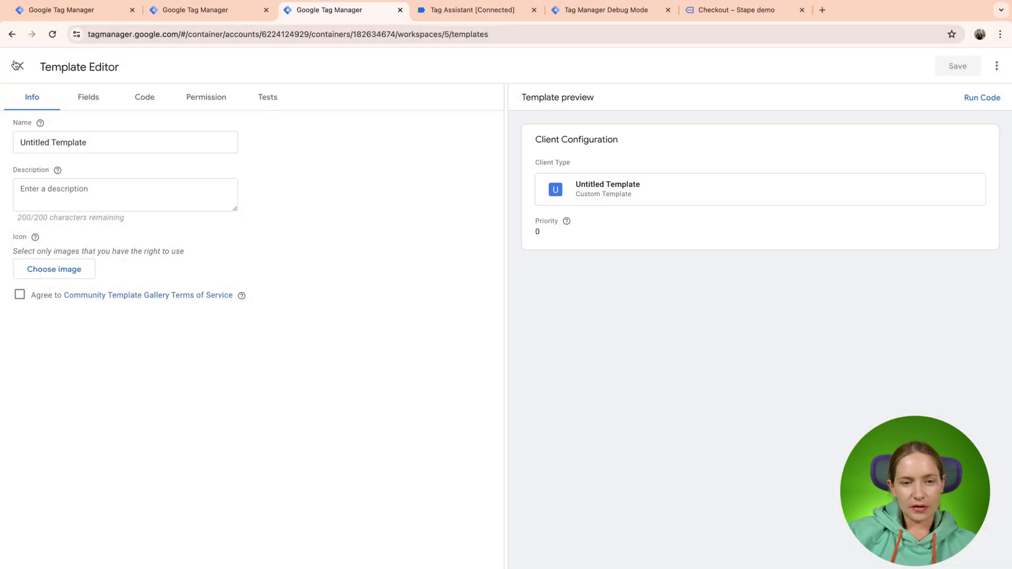
click(16, 66)
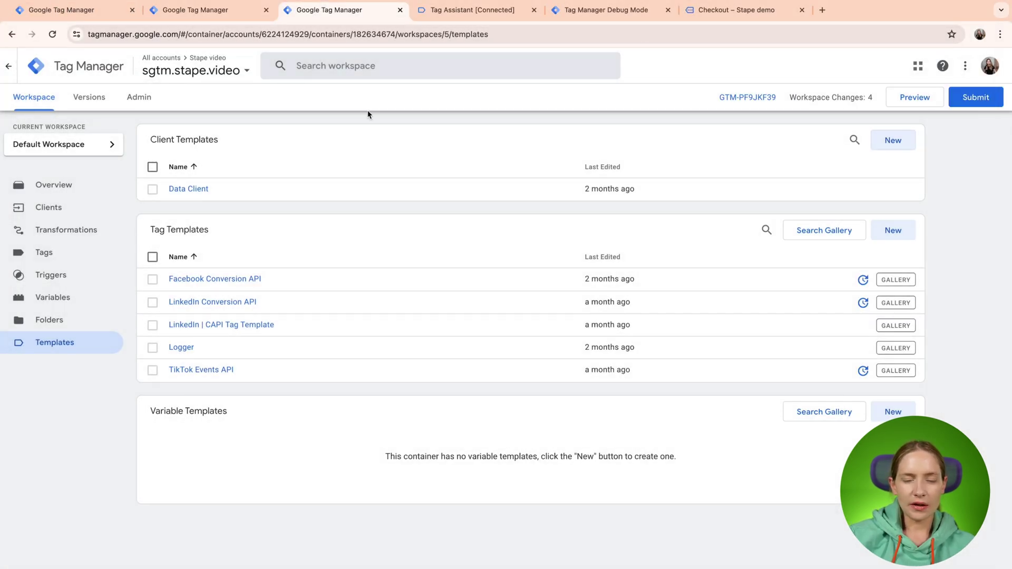
- Return to the server preview debug page showing event 18 purchase_stape's variables
click(467, 11)
click(577, 17)
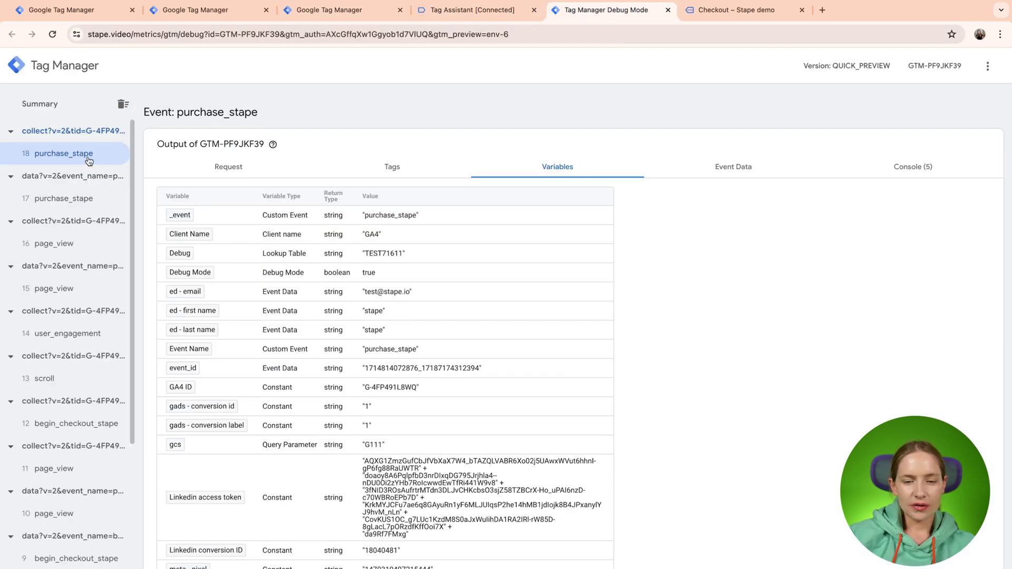
scroll(277, 291, down, 5)
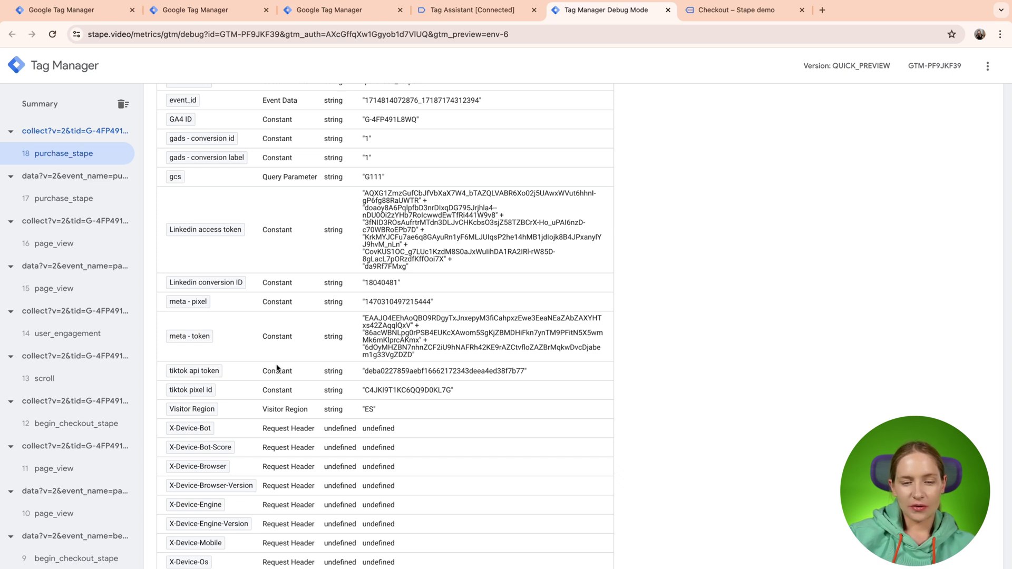
scroll(276, 402, up, 3)
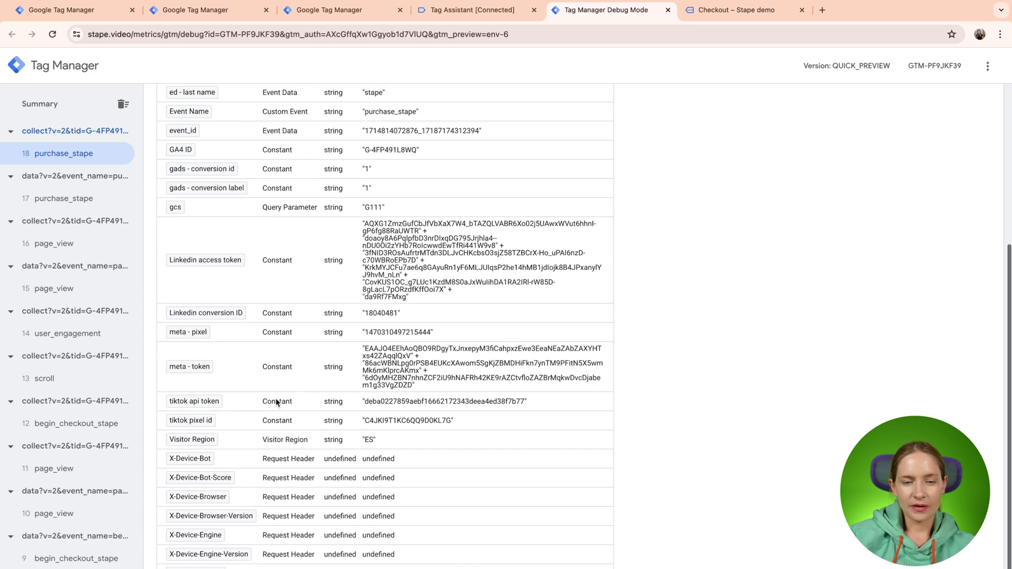
scroll(276, 402, up, 3)
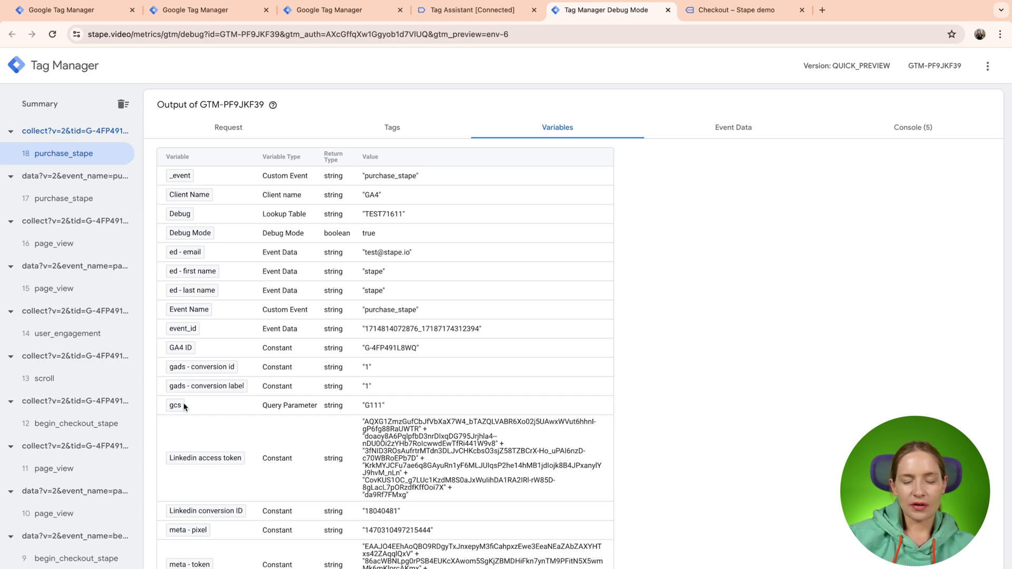
scroll(184, 407, down, 5)
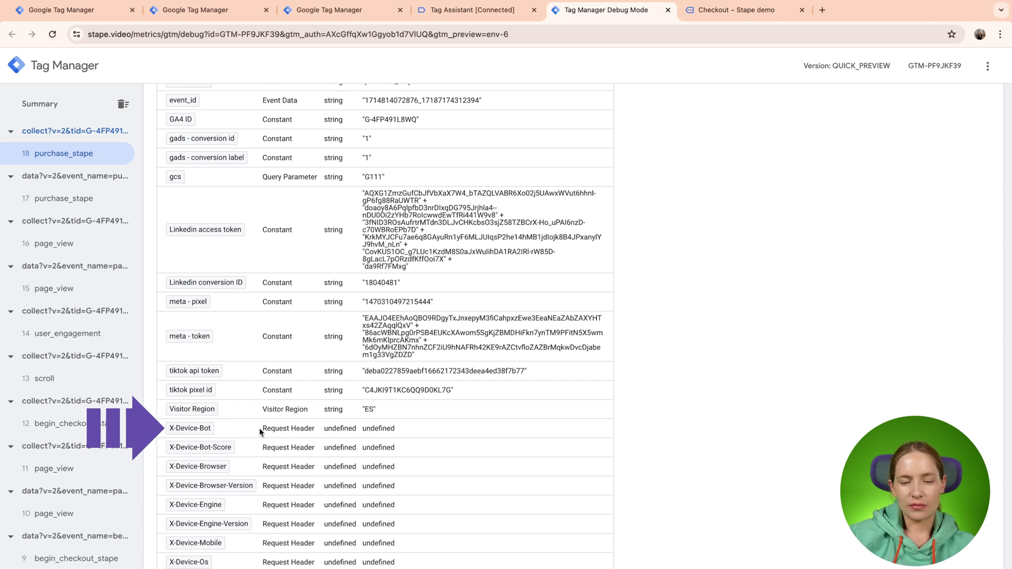
- Highlight X-Device-Bot's Request Header type and the Visitor Region variable name
drag(260, 432, 318, 432)
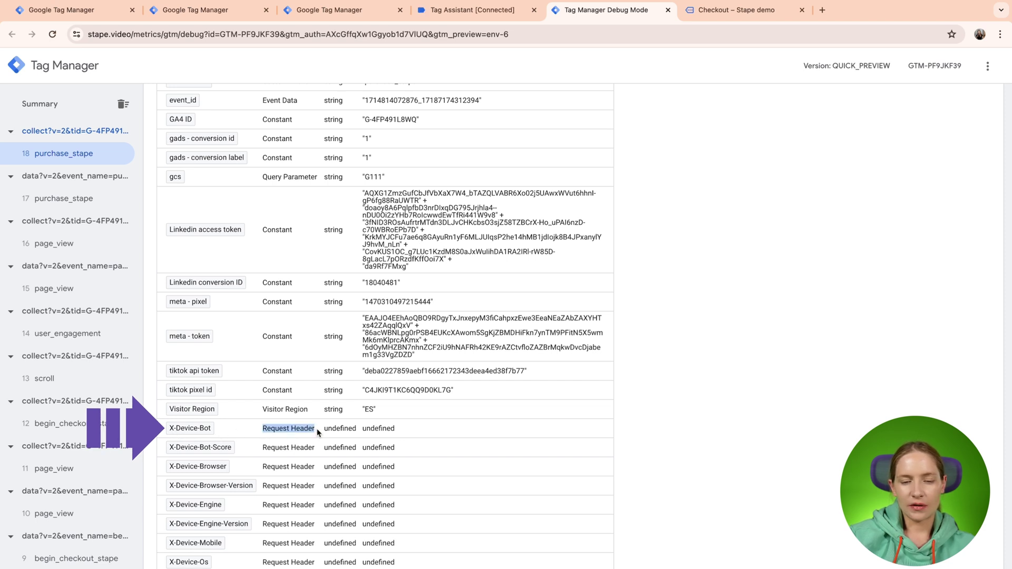
double_click(269, 431)
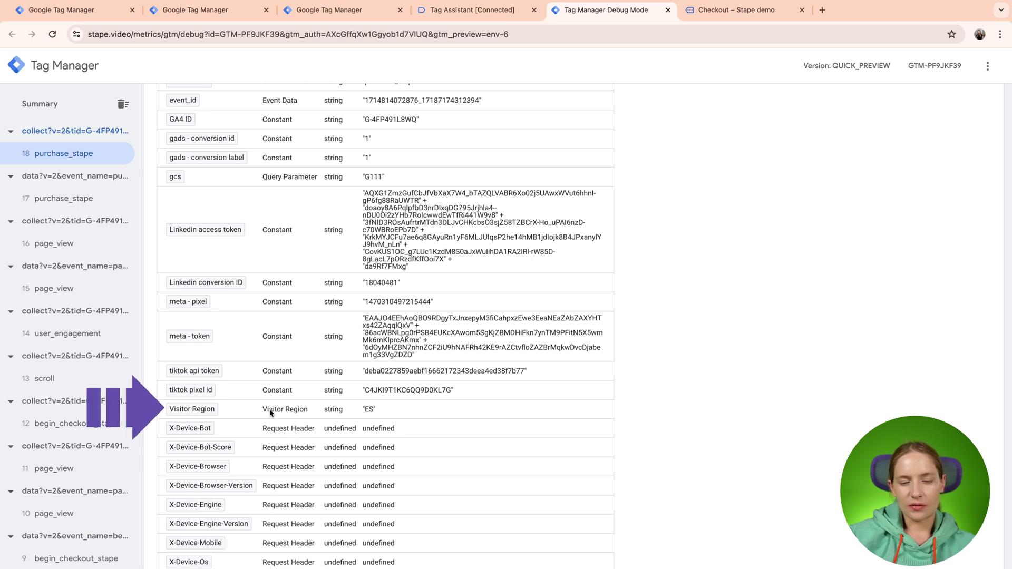
drag(263, 413, 296, 414)
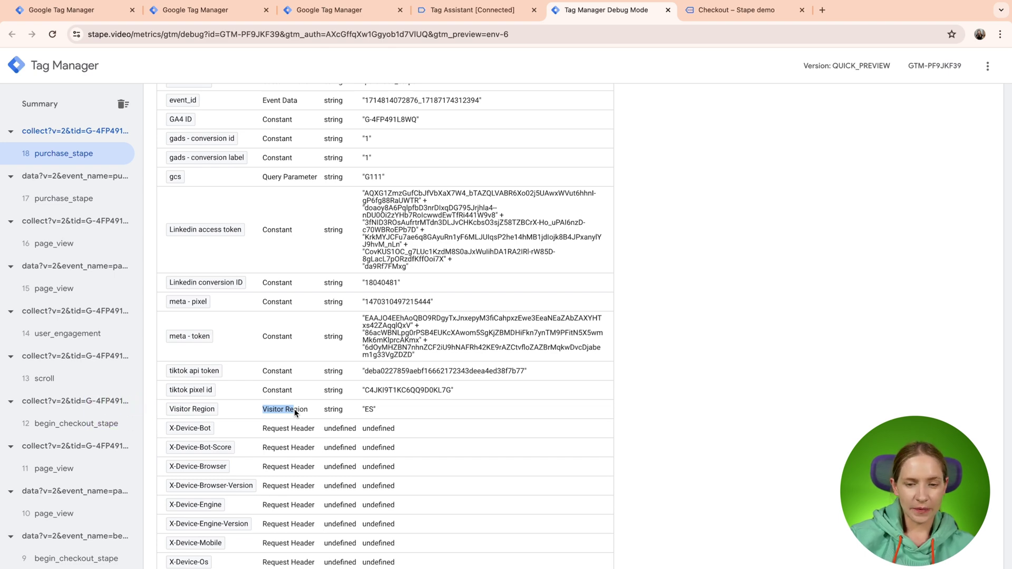
scroll(294, 409, up, 5)
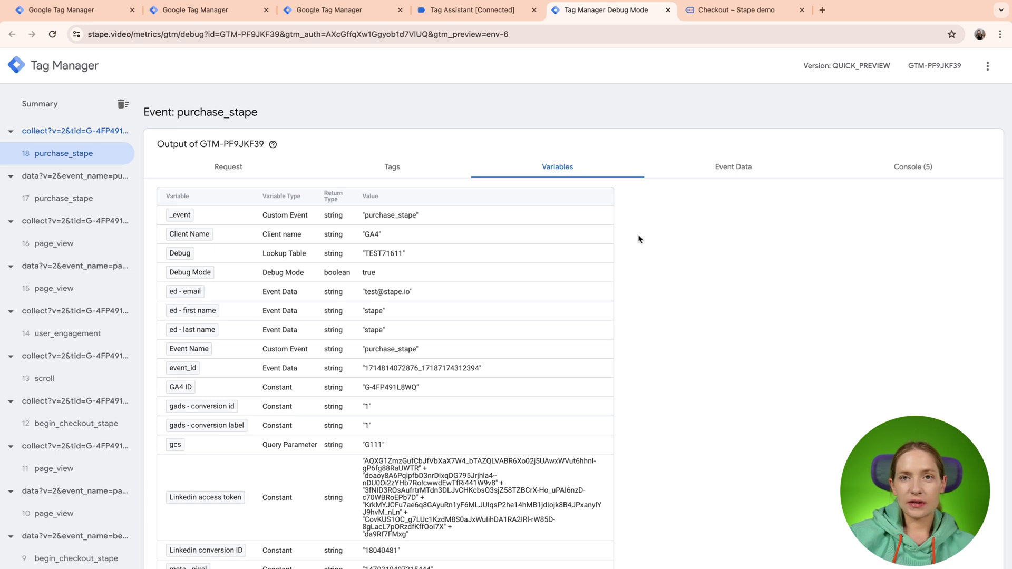
- Show event 18 purchase_stape's incoming event data, also checking its collect request and summary
click(732, 166)
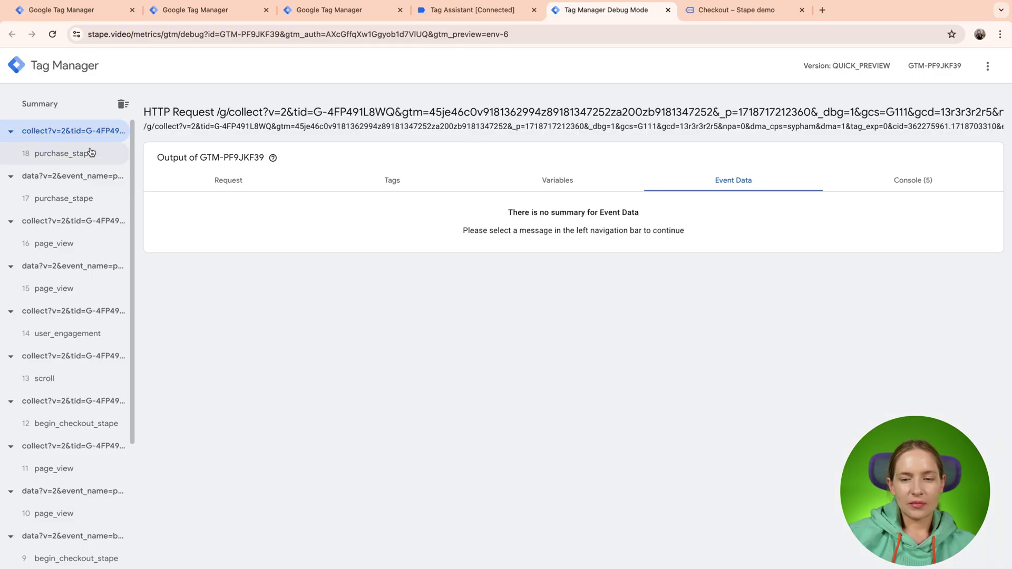
click(78, 162)
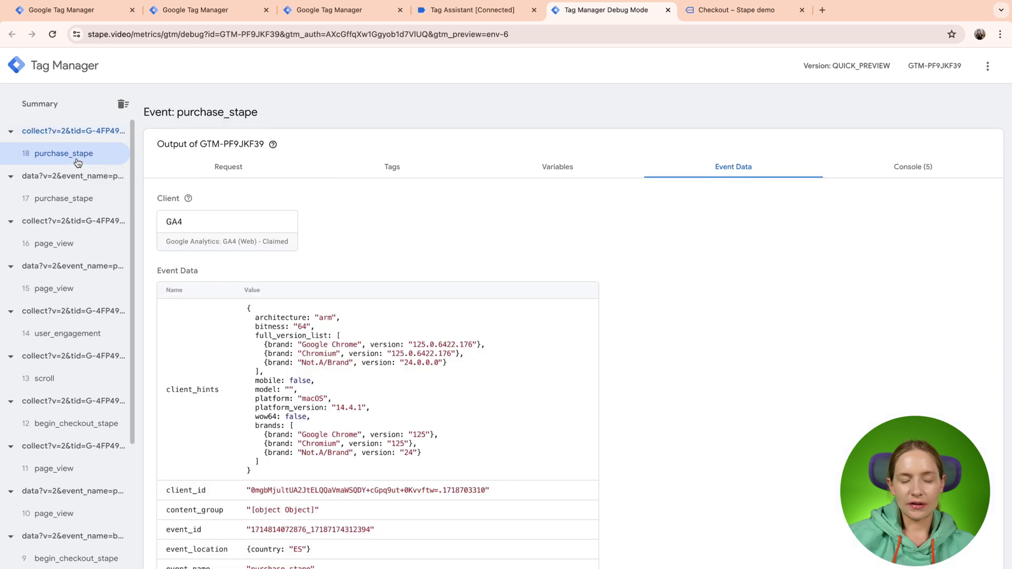
click(79, 133)
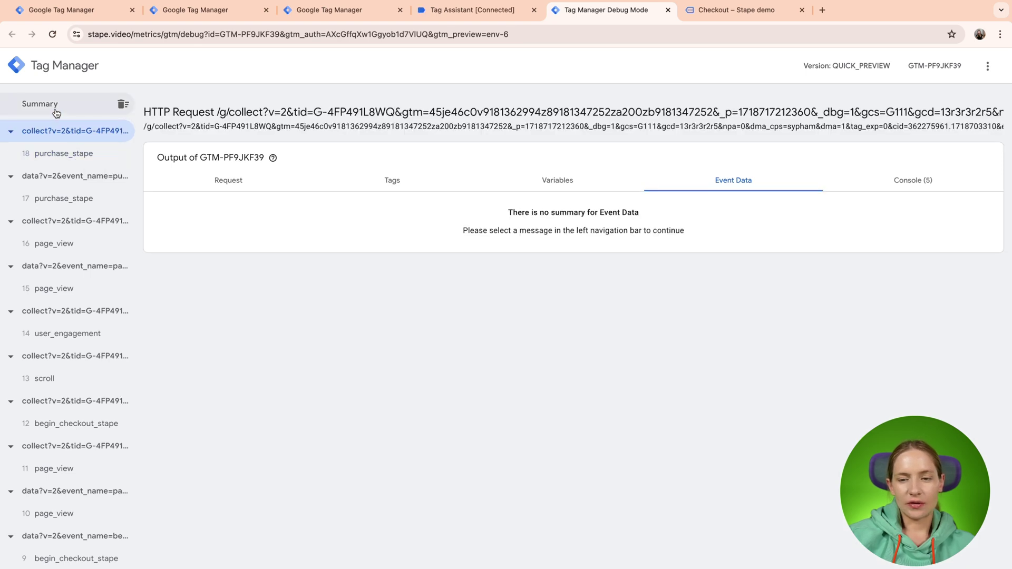
click(25, 107)
click(59, 157)
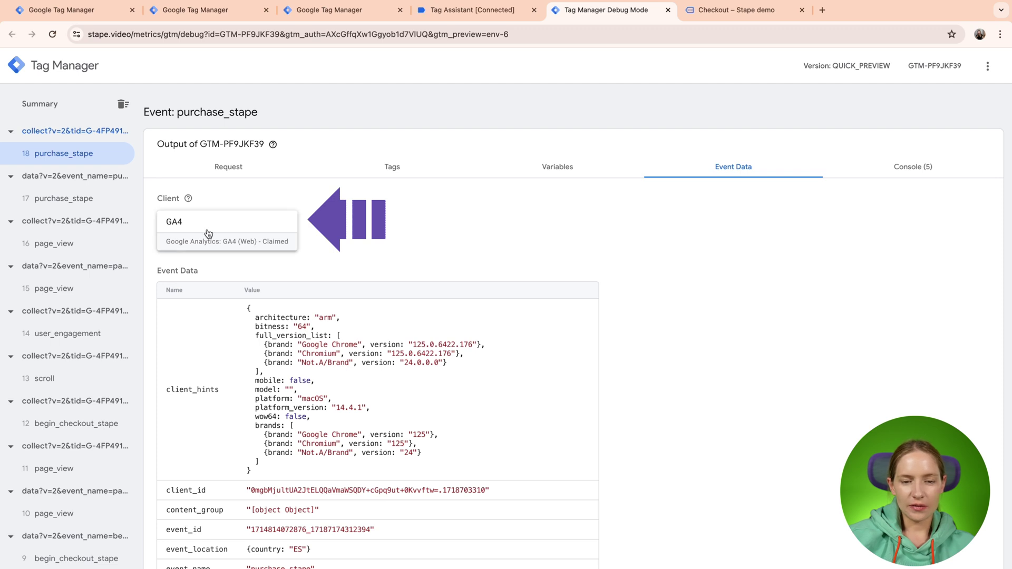
- Scroll the event data, then open event 17 purchase_stape claimed by Data Client
scroll(277, 305, down, 6)
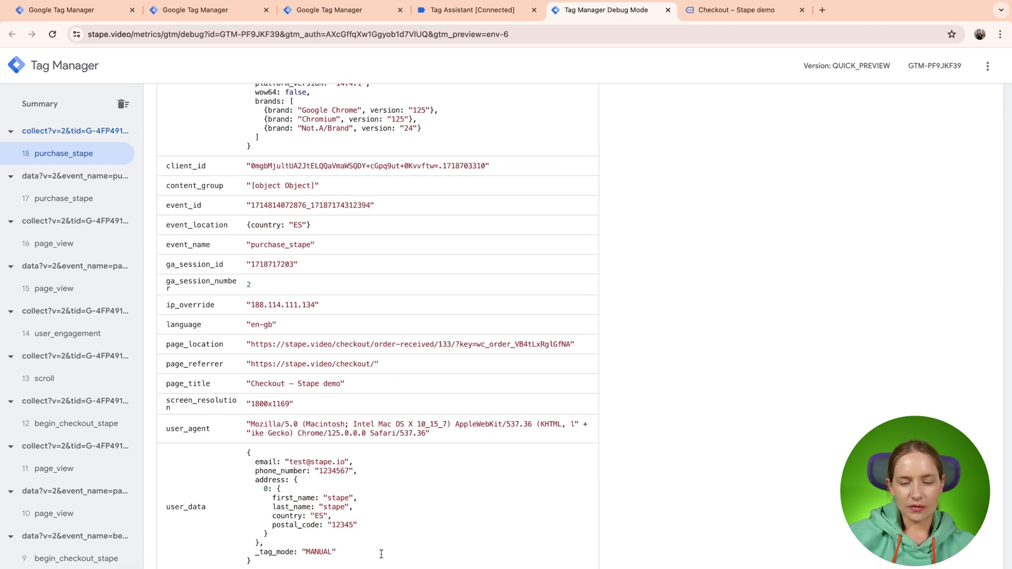
scroll(388, 532, down, 9)
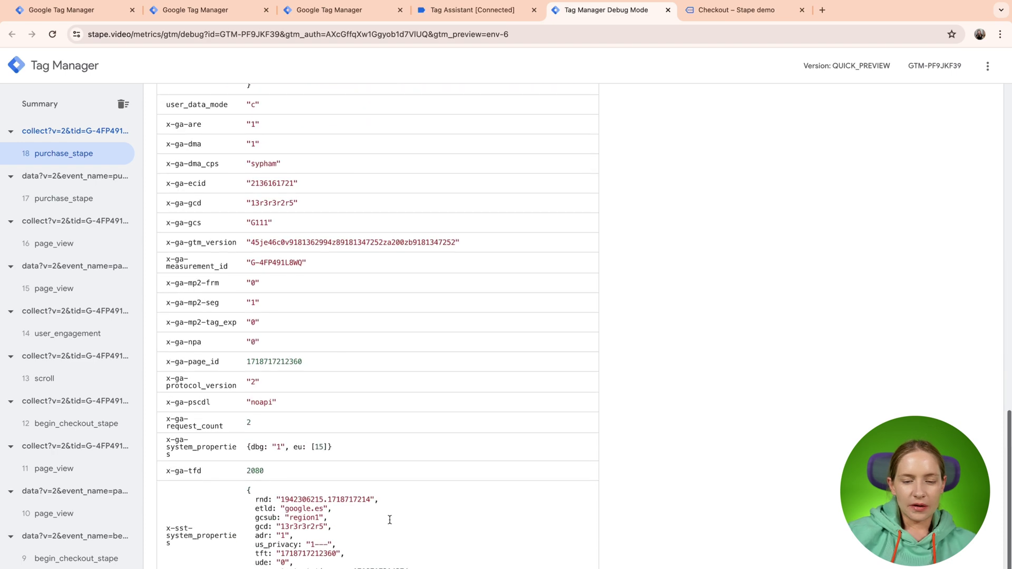
scroll(390, 520, up, 10)
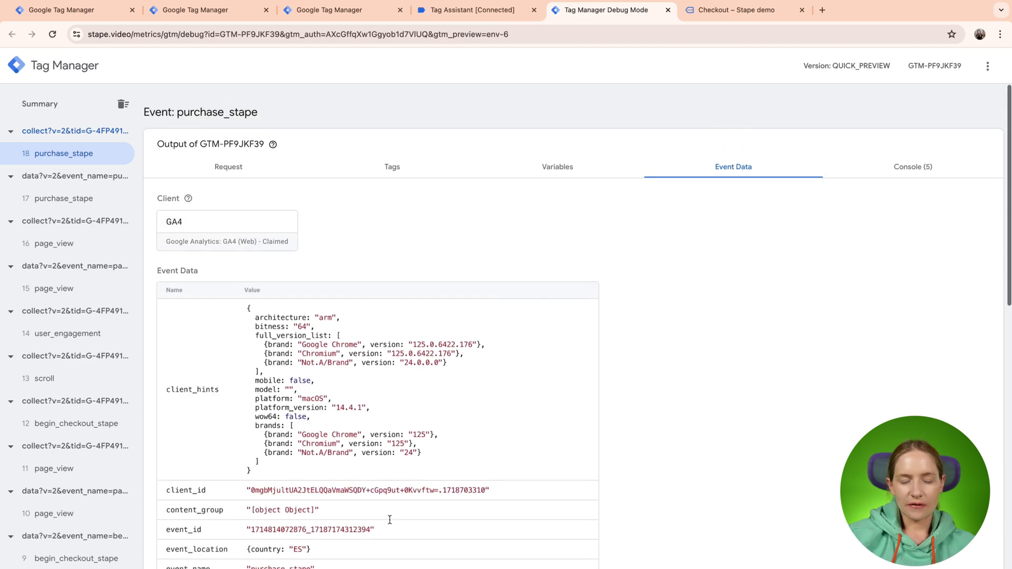
scroll(391, 524, down, 5)
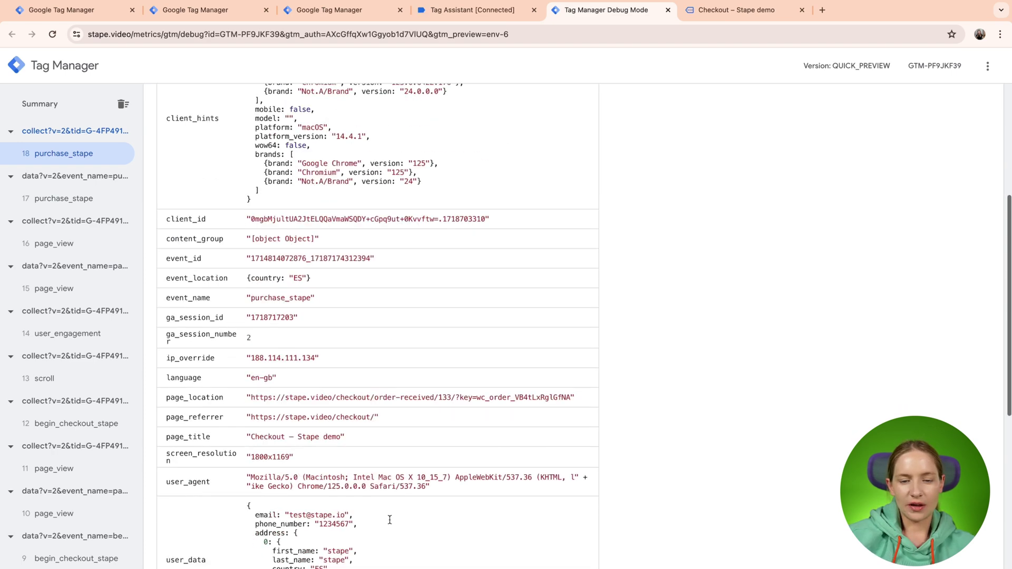
click(98, 206)
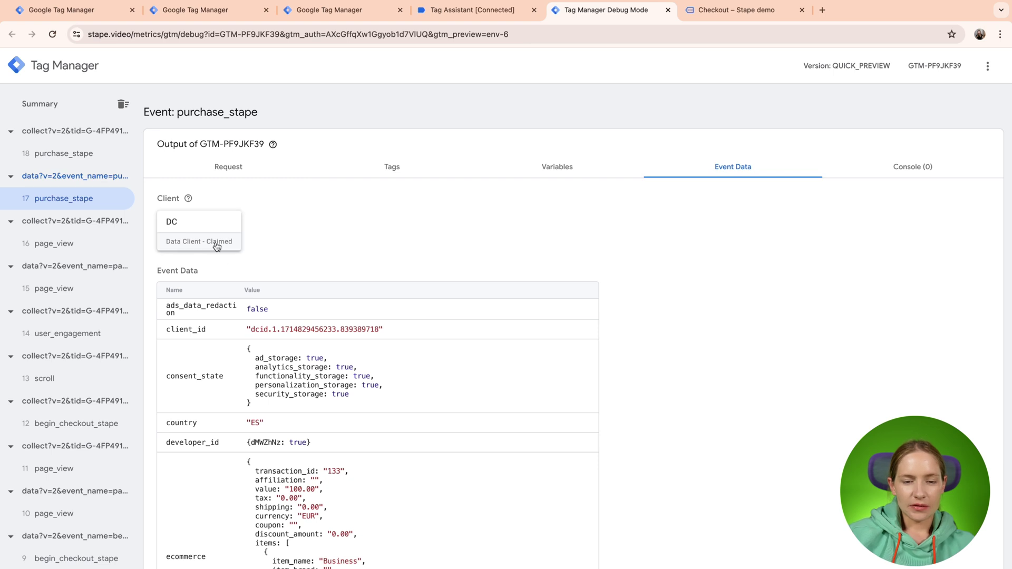
- Review the claiming Data Client's settings with variables displayed as values
click(216, 245)
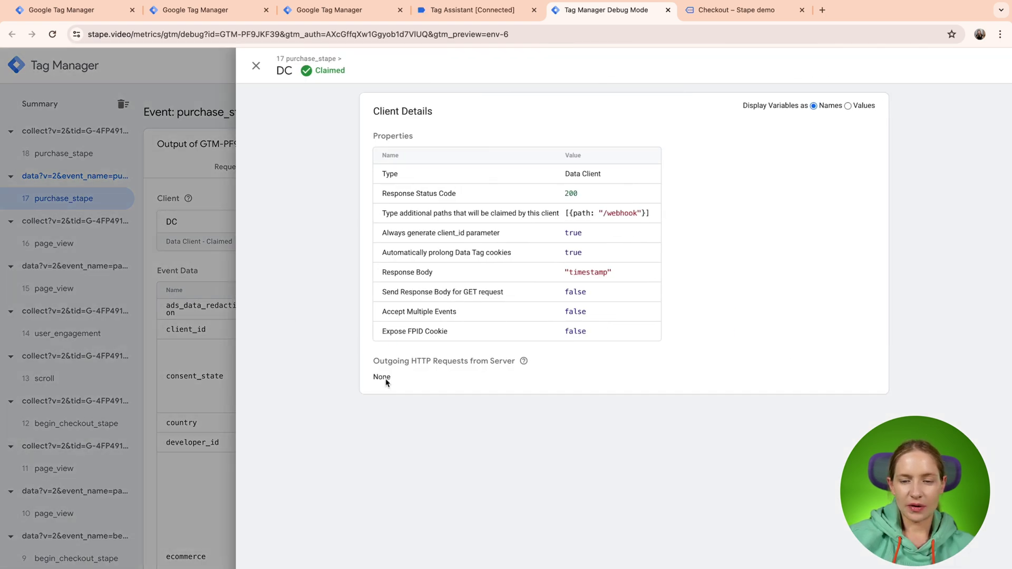
click(848, 106)
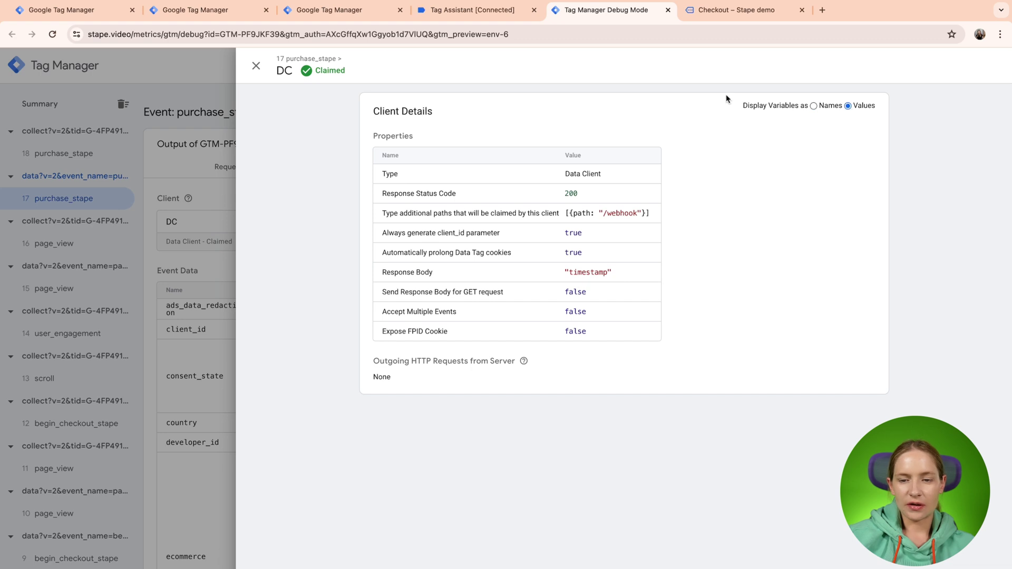
click(256, 66)
- Select the email_address key name in event 17's event data to copy it
scroll(327, 367, down, 2)
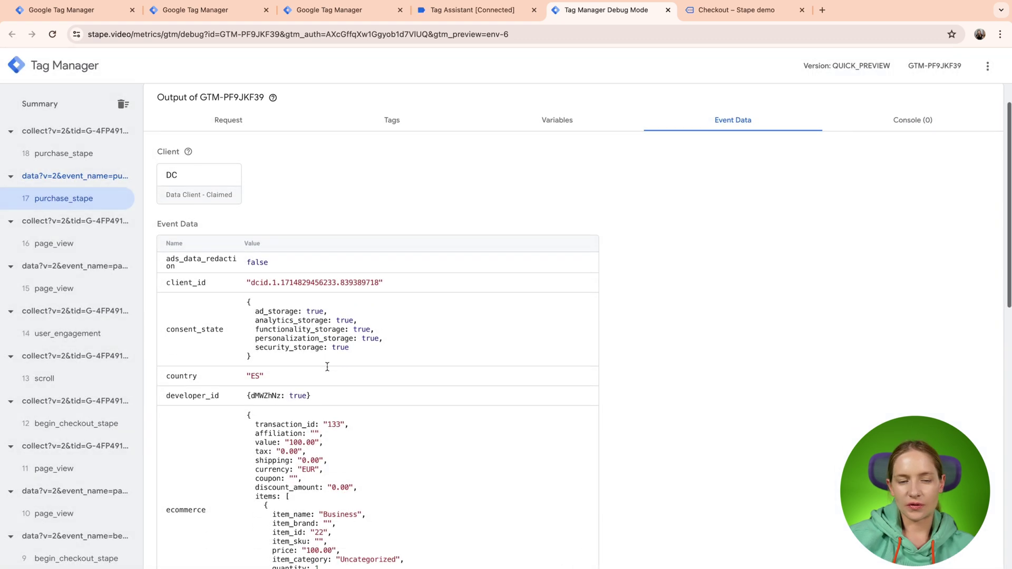
scroll(327, 368, down, 1)
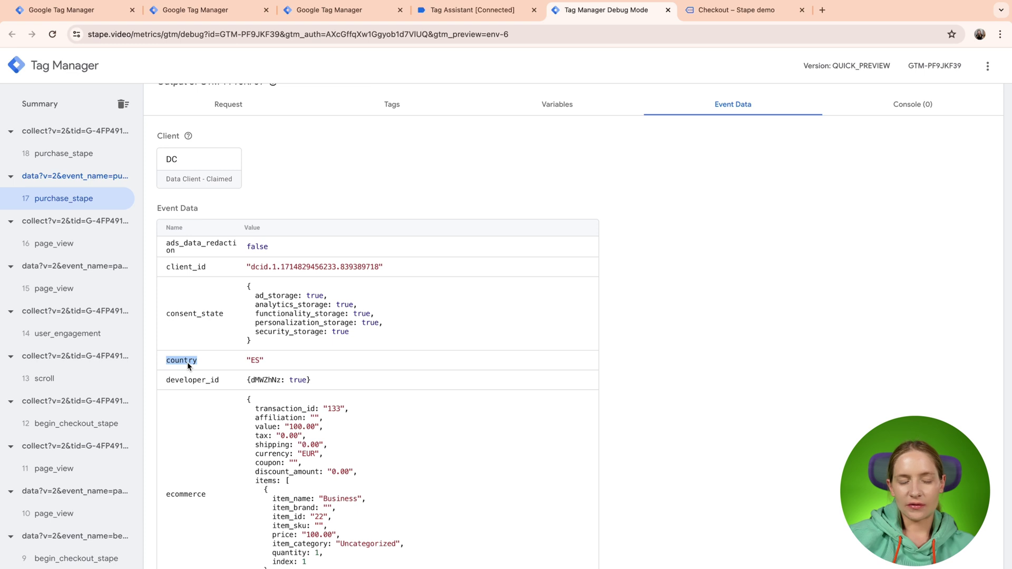
scroll(187, 362, down, 4)
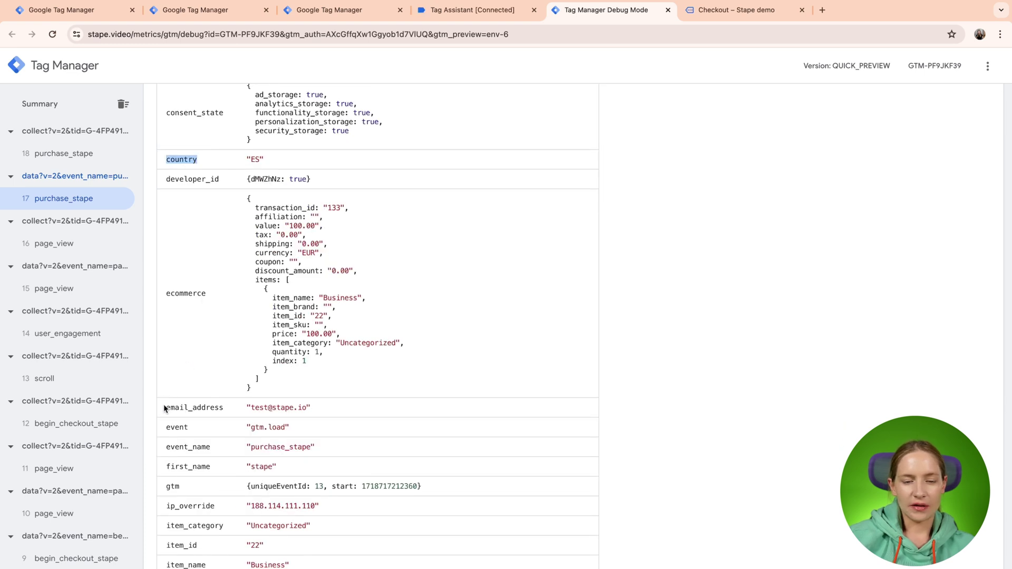
drag(164, 408, 227, 411)
key(super+c)
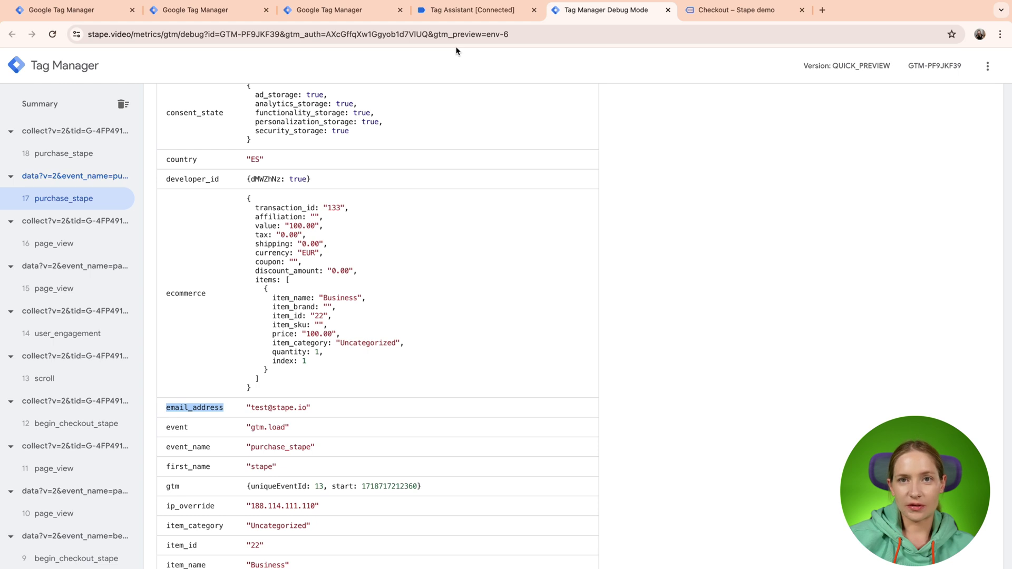
click(343, 10)
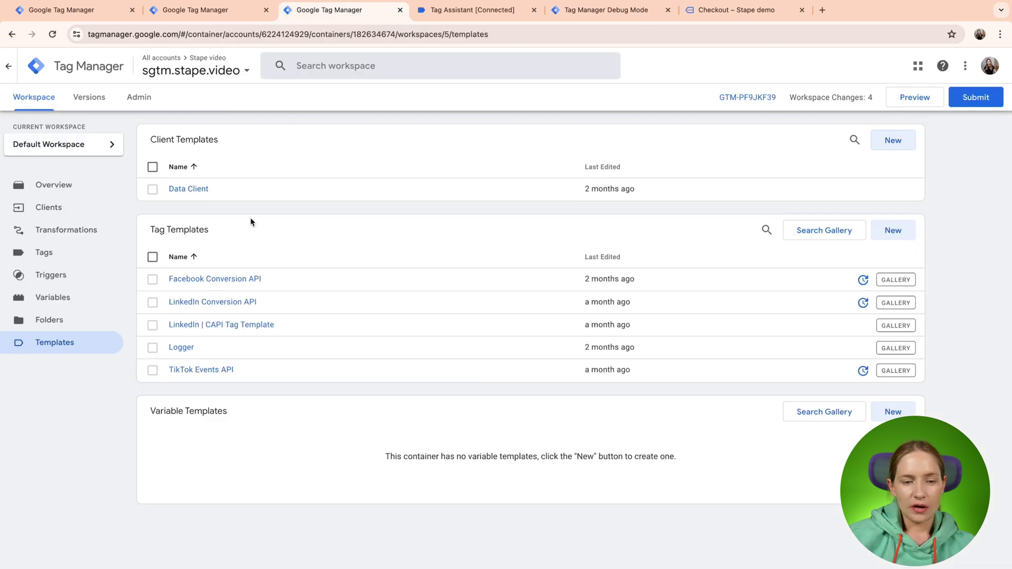
click(82, 293)
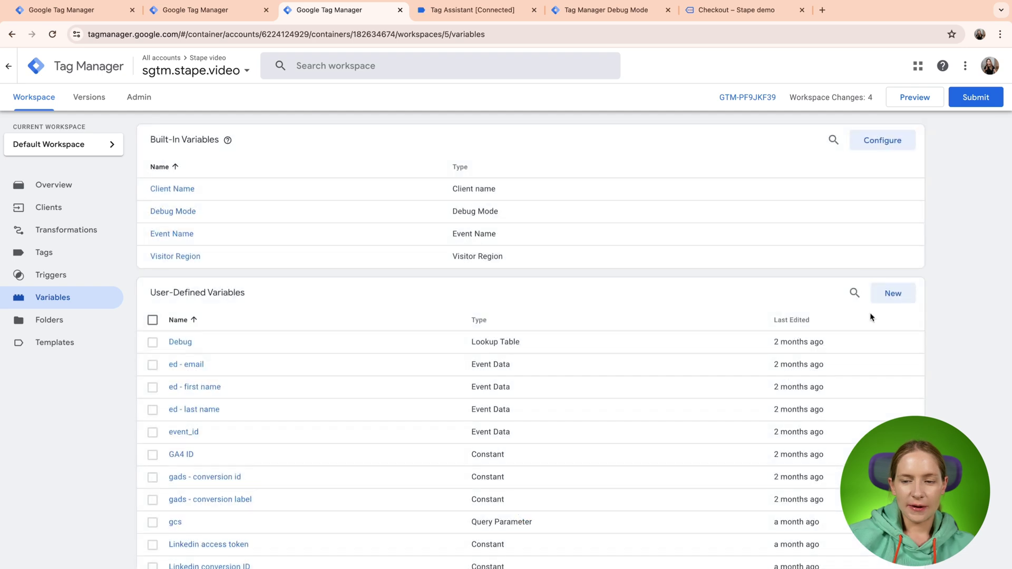
click(891, 292)
click(871, 185)
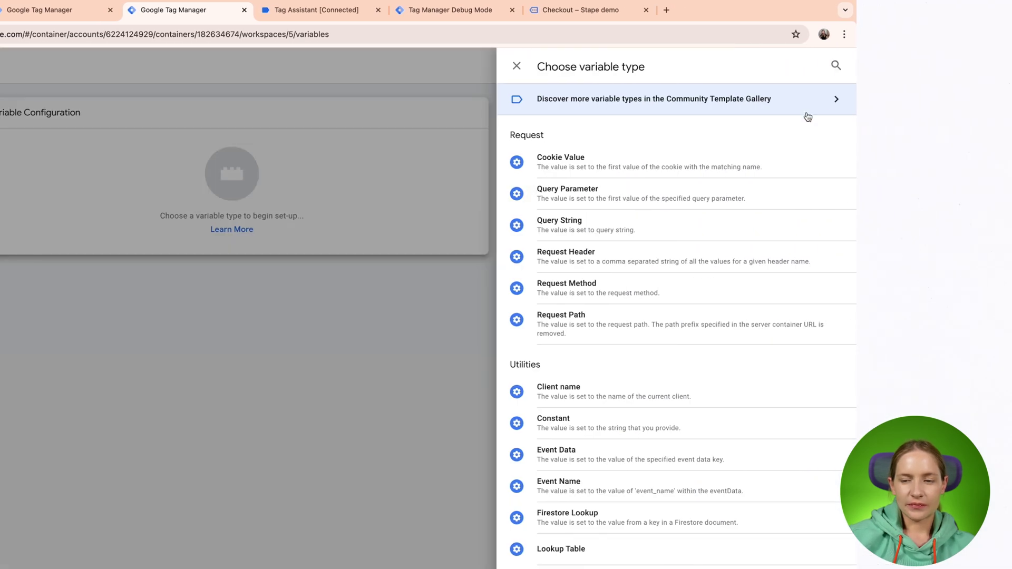
click(836, 65)
text(eve)
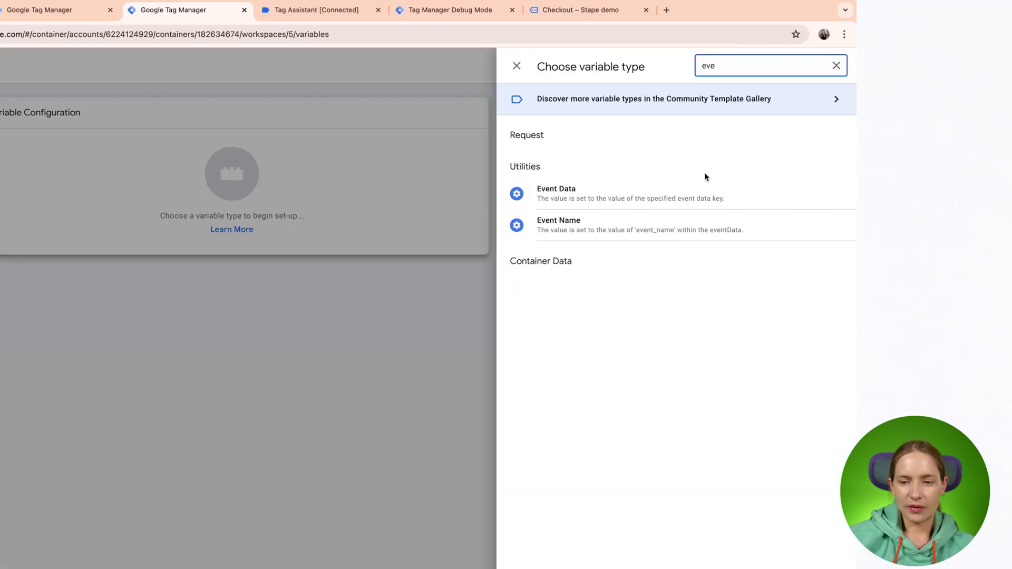
click(678, 196)
click(290, 221)
key(super+v)
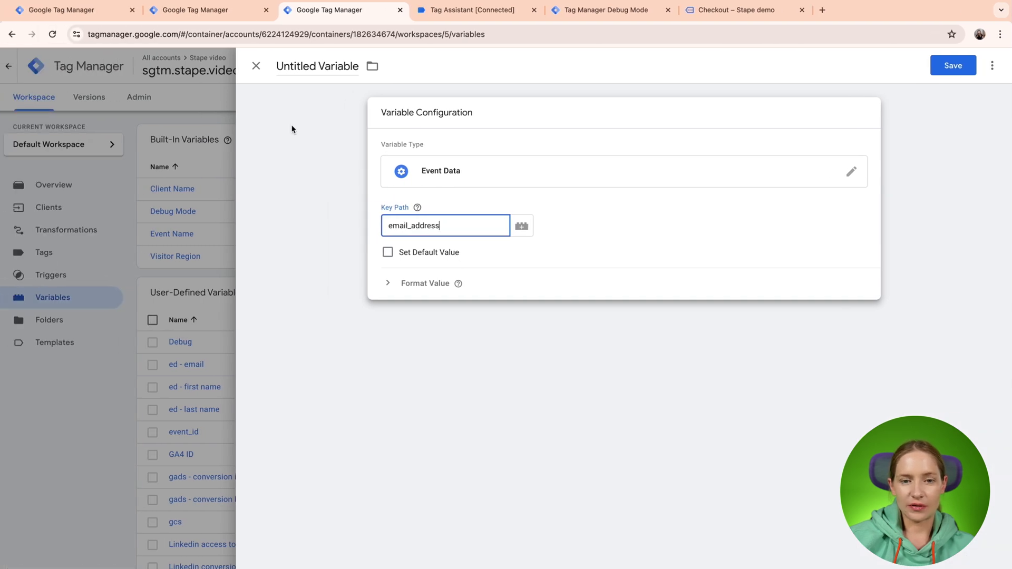
click(255, 67)
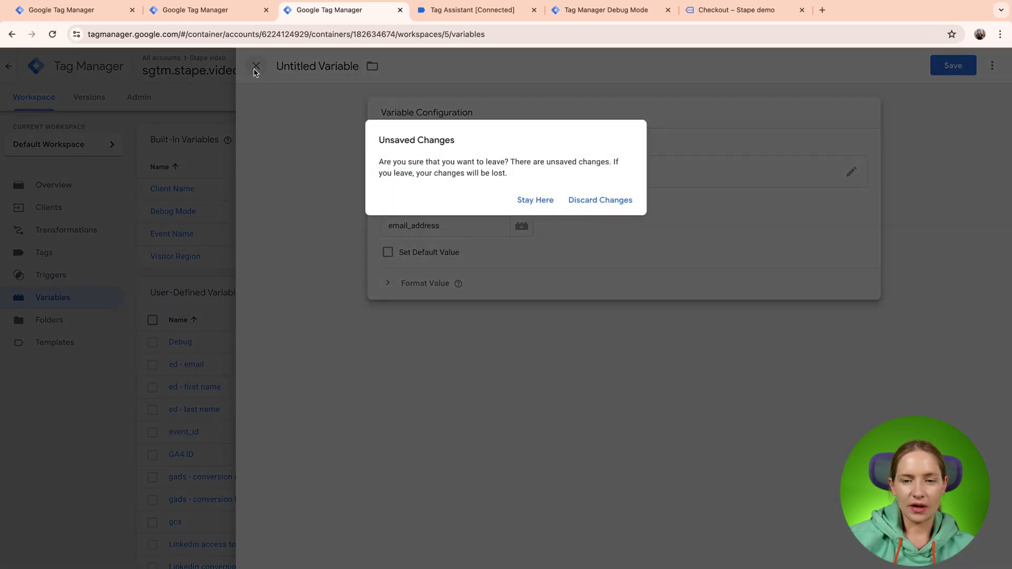
click(605, 211)
- Show event 17 purchase_stape's Console tab, which has 0 log messages
click(590, 9)
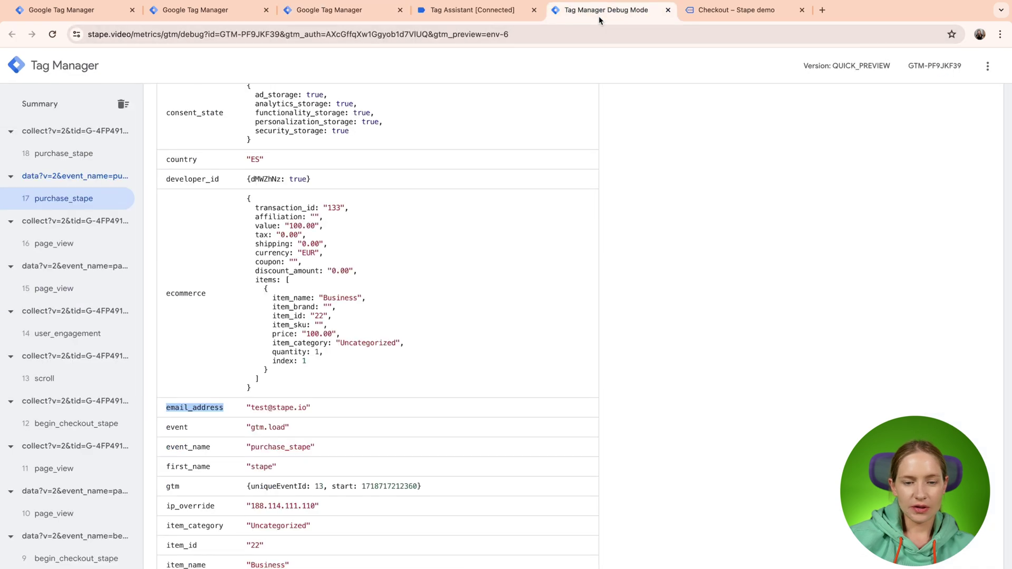
scroll(318, 234, up, 2)
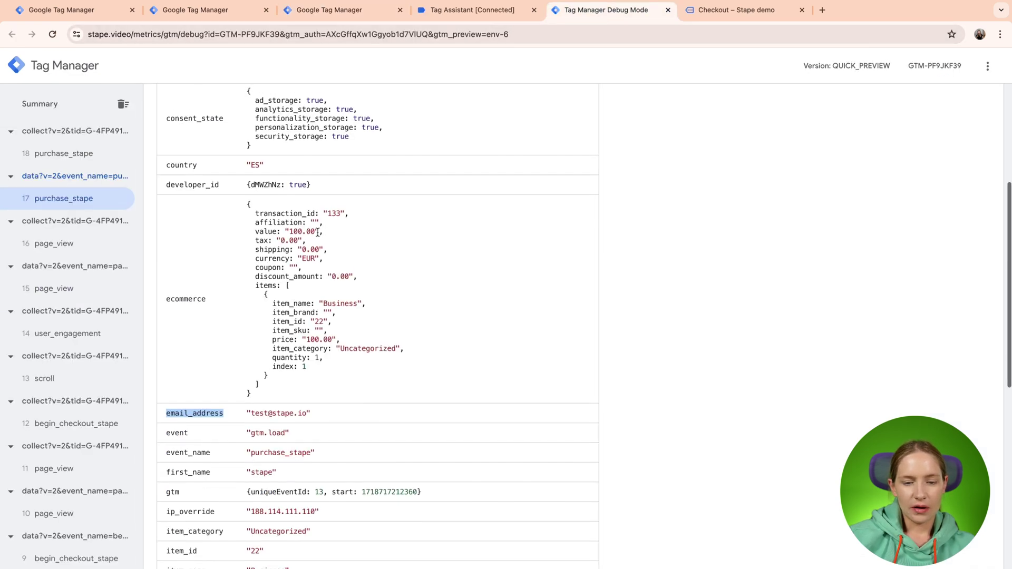
scroll(318, 233, up, 5)
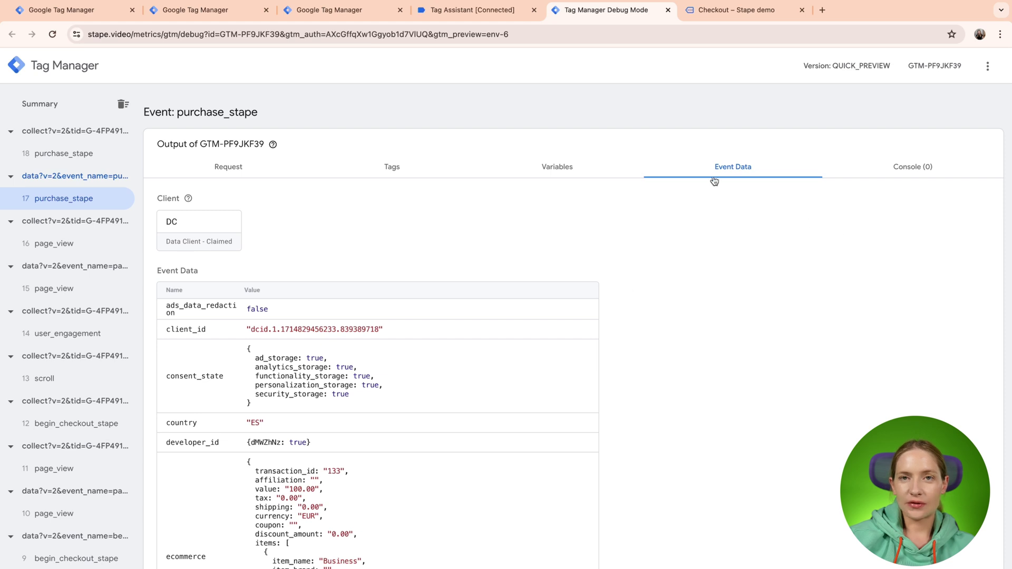
click(906, 174)
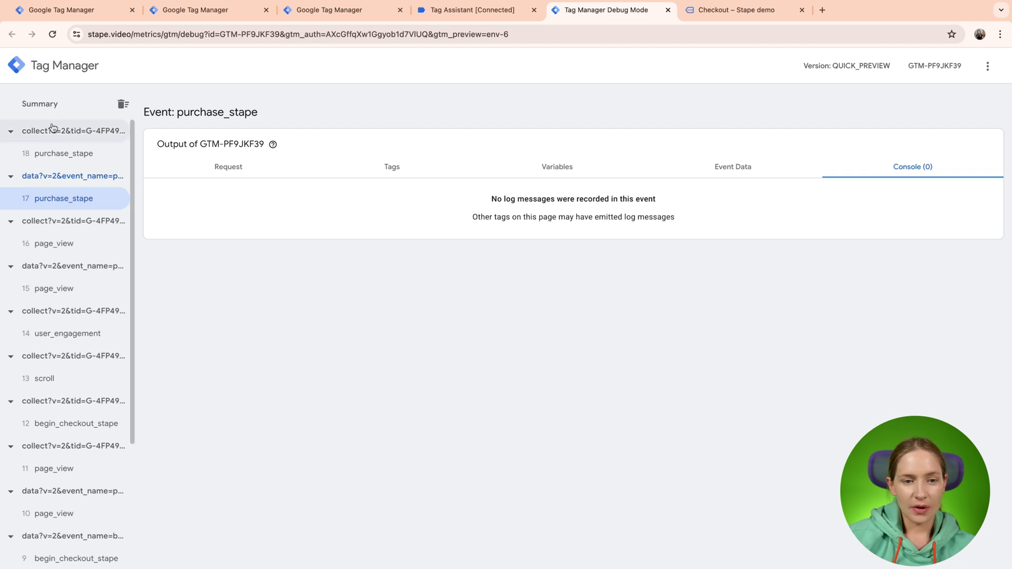
click(45, 104)
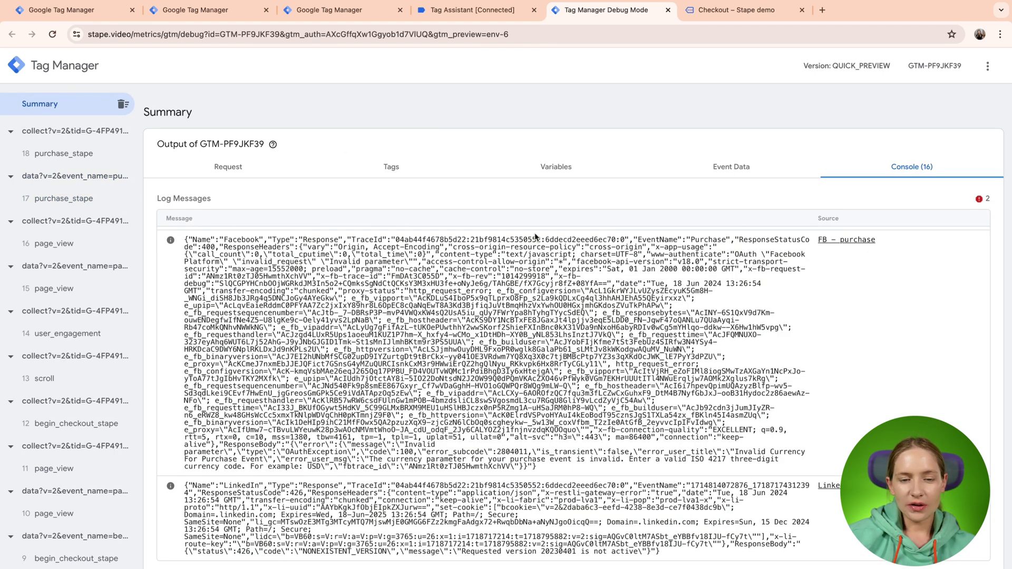
scroll(766, 276, down, 1)
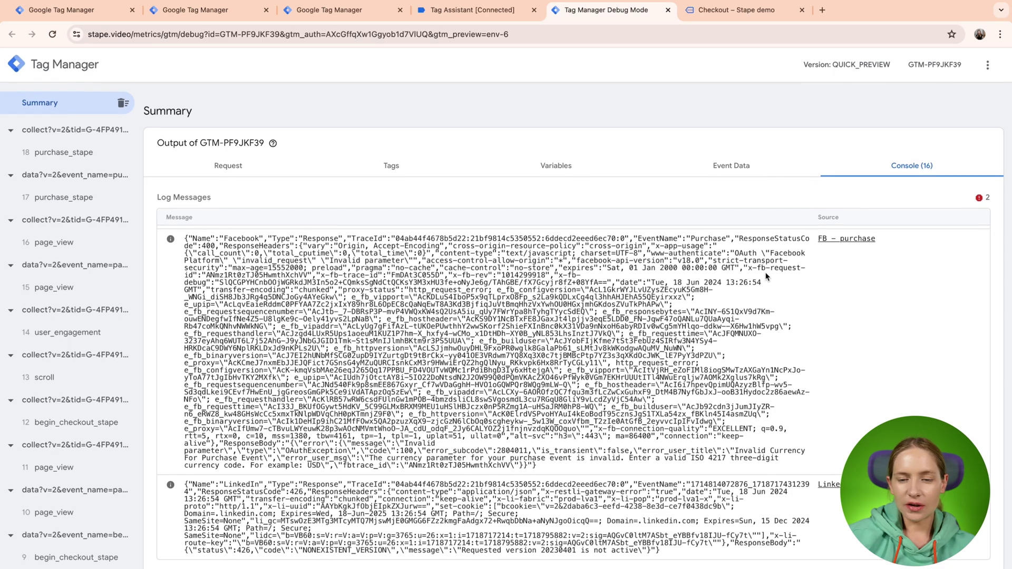
scroll(767, 276, down, 10)
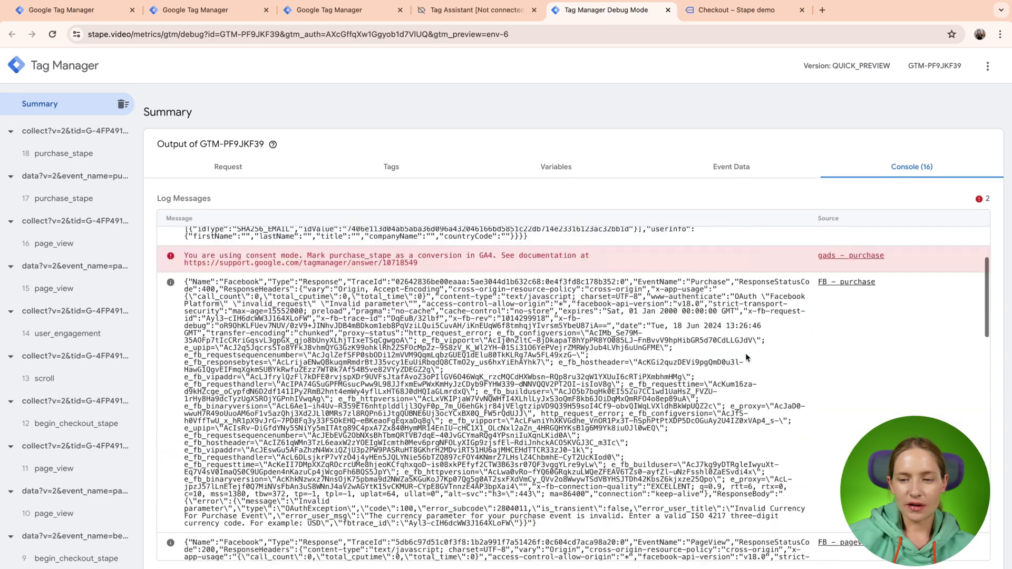
scroll(745, 358, up, 4)
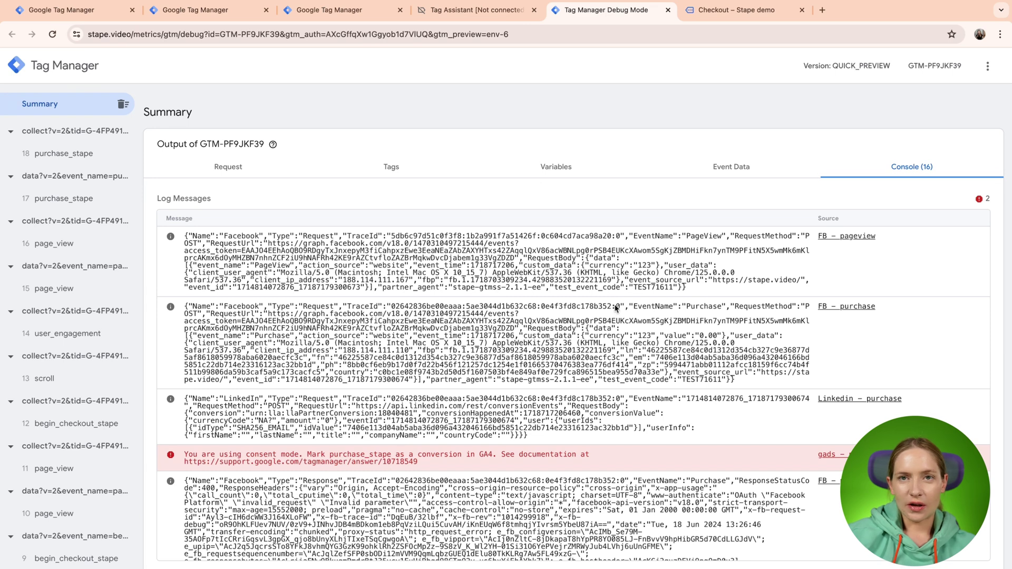
scroll(58, 248, down, 5)
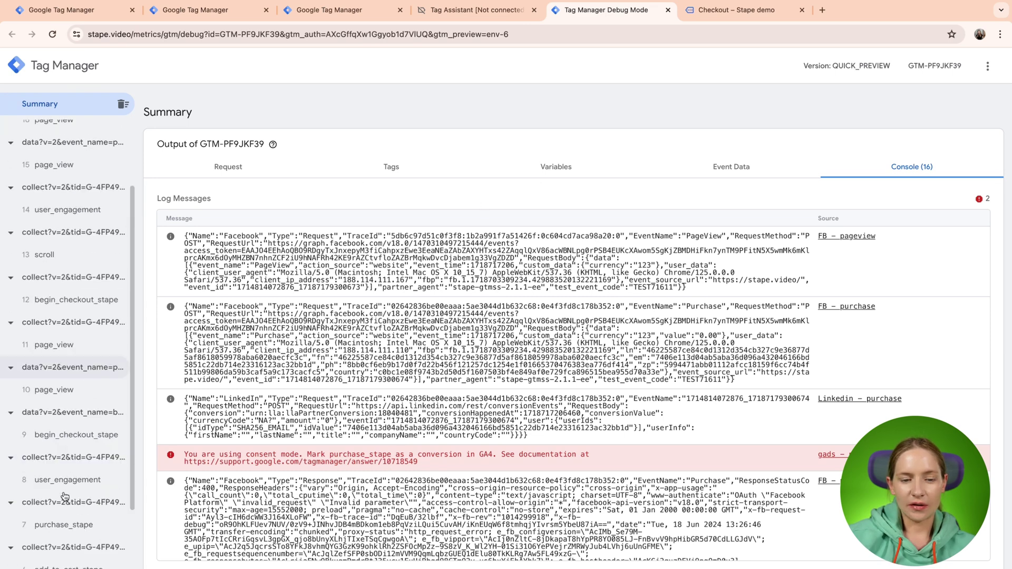
scroll(70, 186, up, 5)
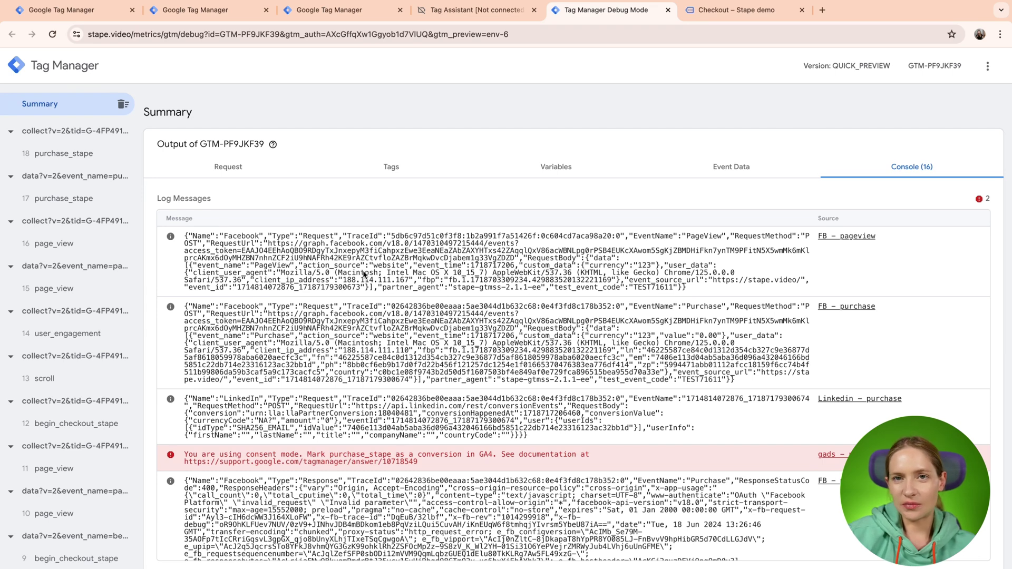
- List the tags fired on event 18 purchase_stape
click(70, 201)
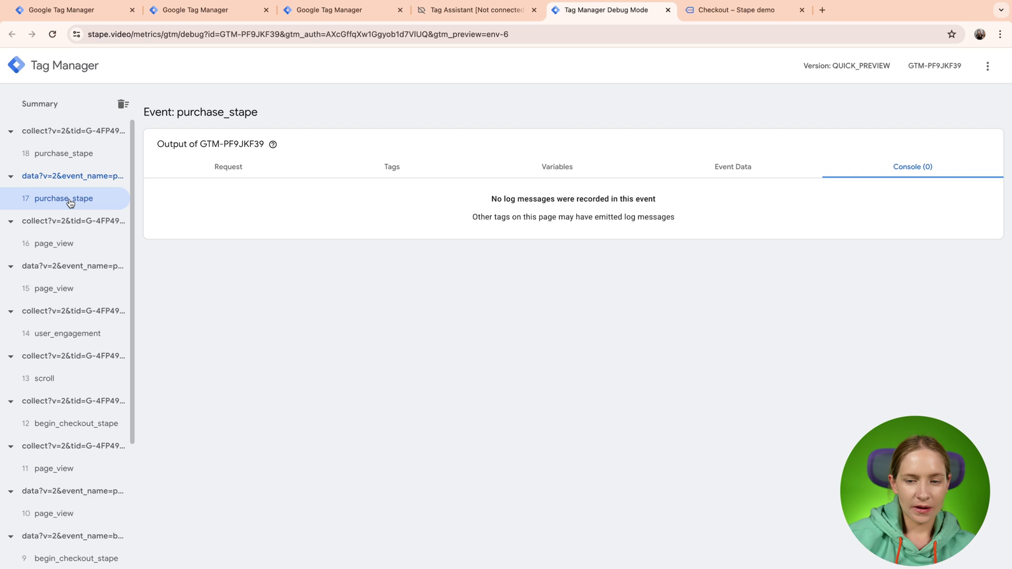
click(82, 153)
click(399, 168)
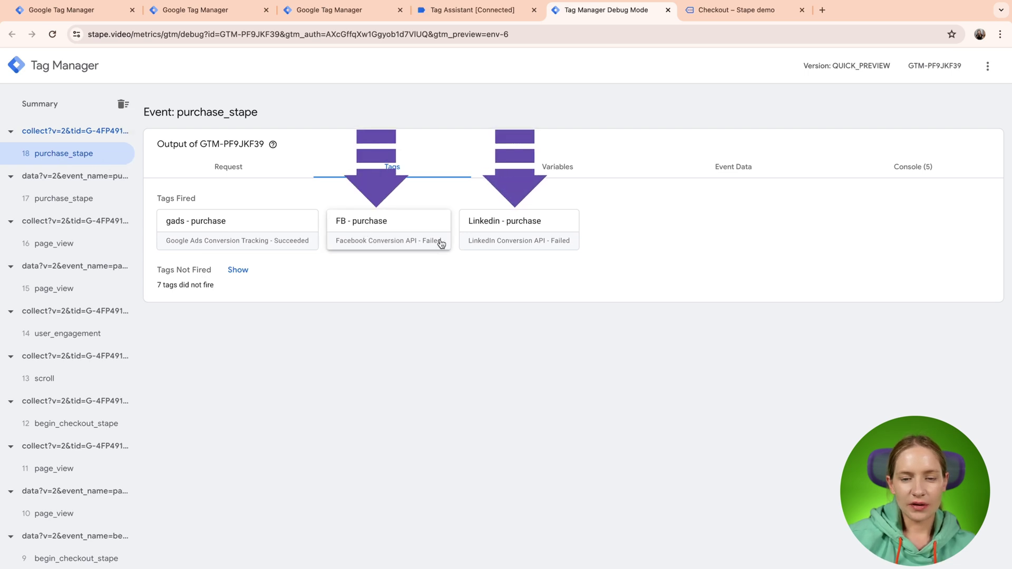
- Inspect the outgoing HTTP request of the failed FB - purchase tag
click(407, 236)
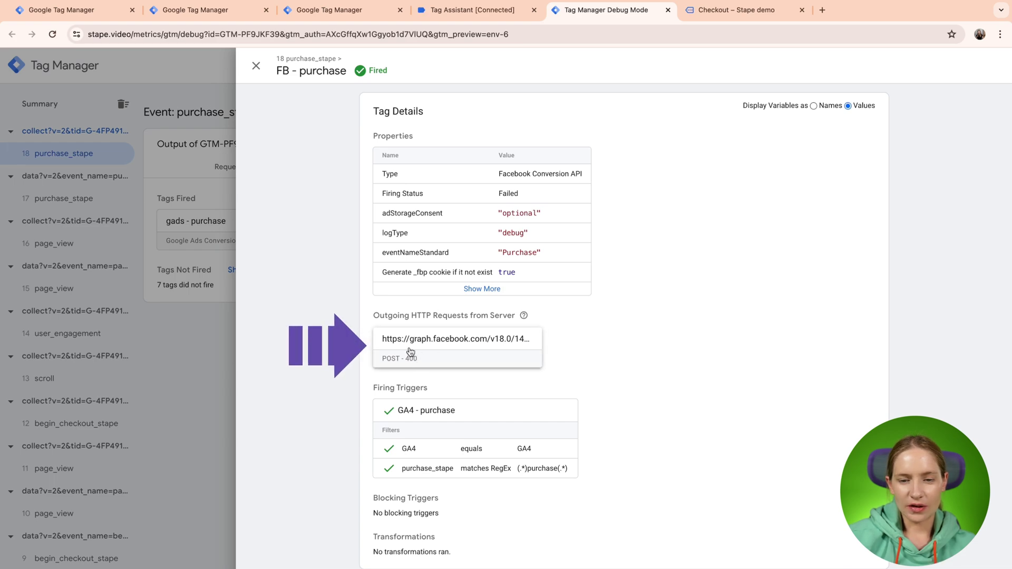
click(426, 362)
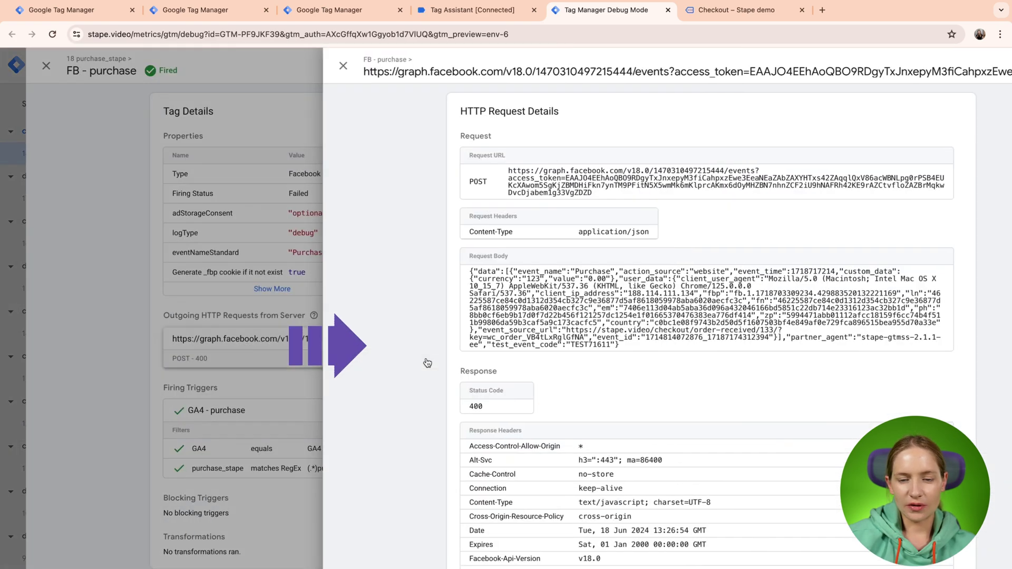
scroll(501, 392, down, 8)
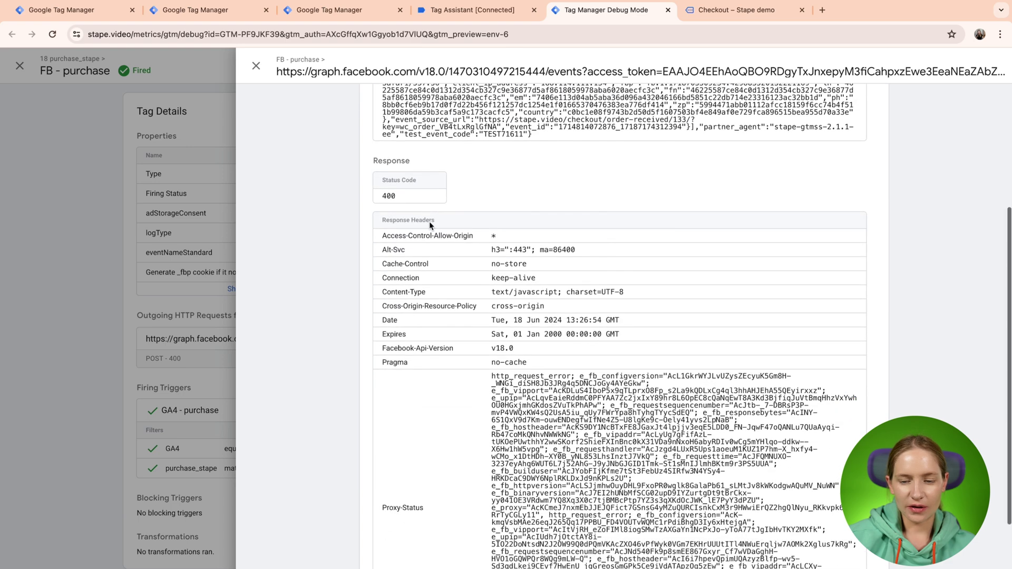
click(256, 65)
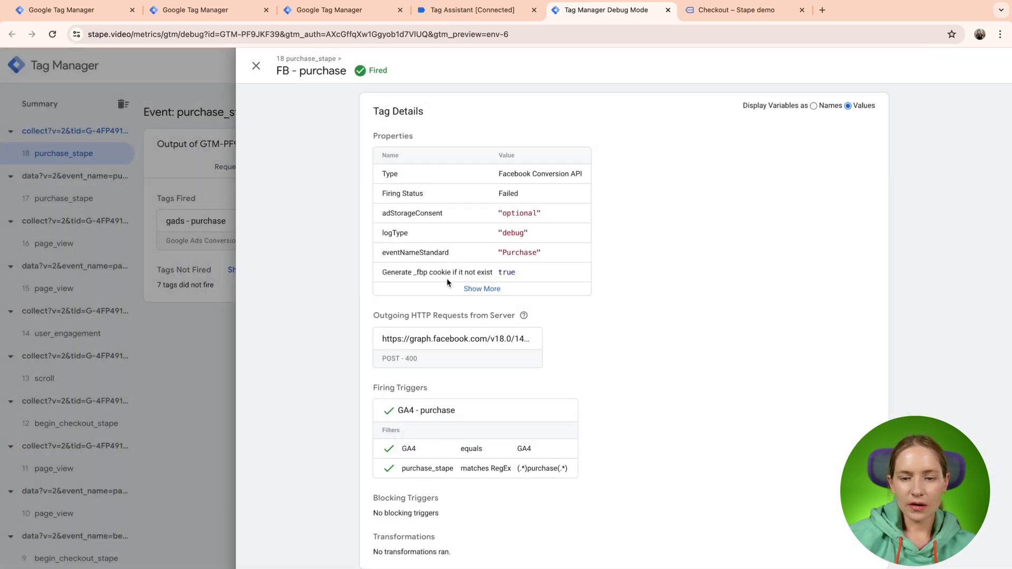
- Review the FB - purchase tag's full property list, then close its details
click(470, 289)
scroll(510, 390, down, 1)
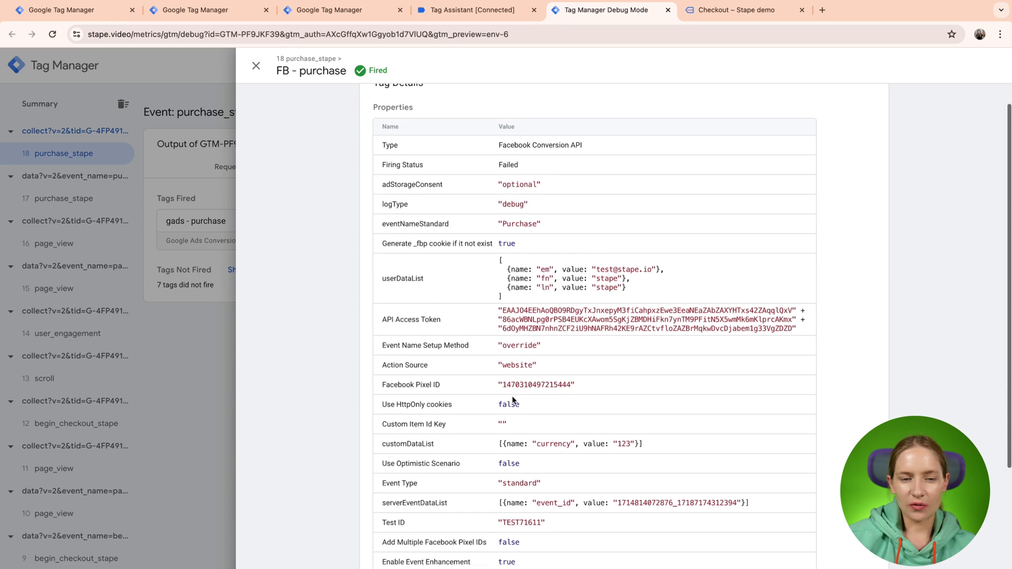
scroll(513, 401, up, 1)
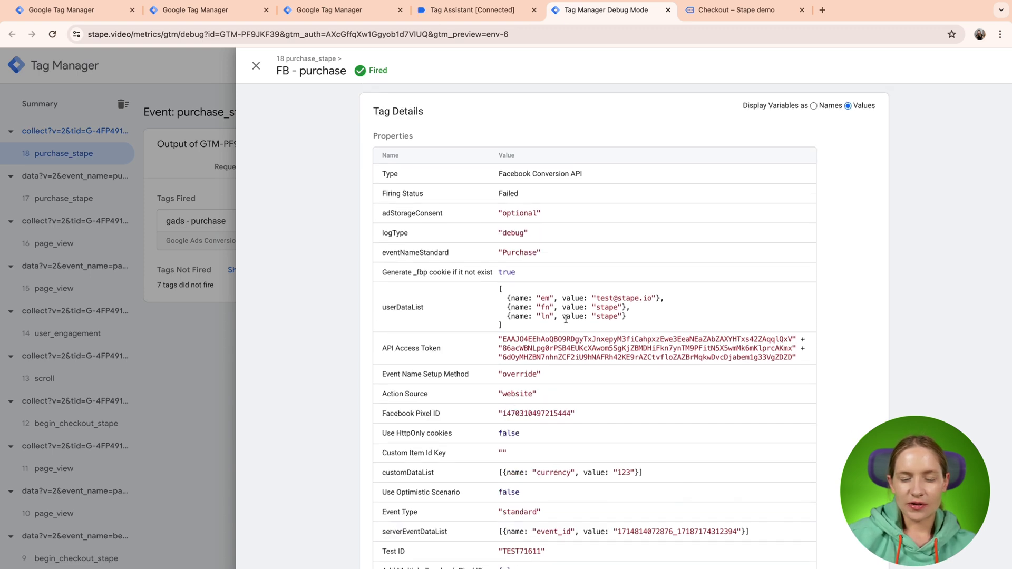
scroll(566, 319, down, 5)
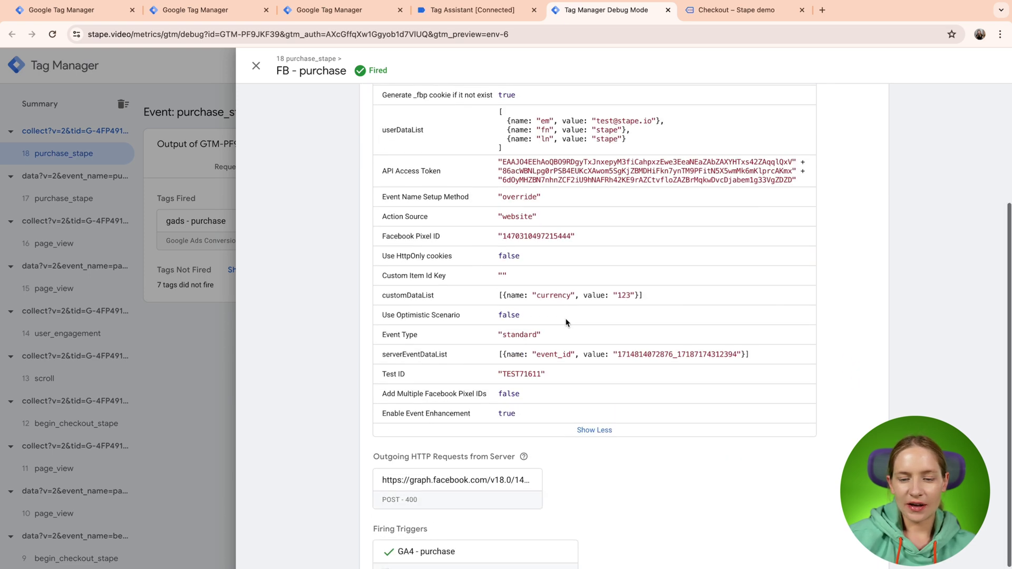
click(590, 336)
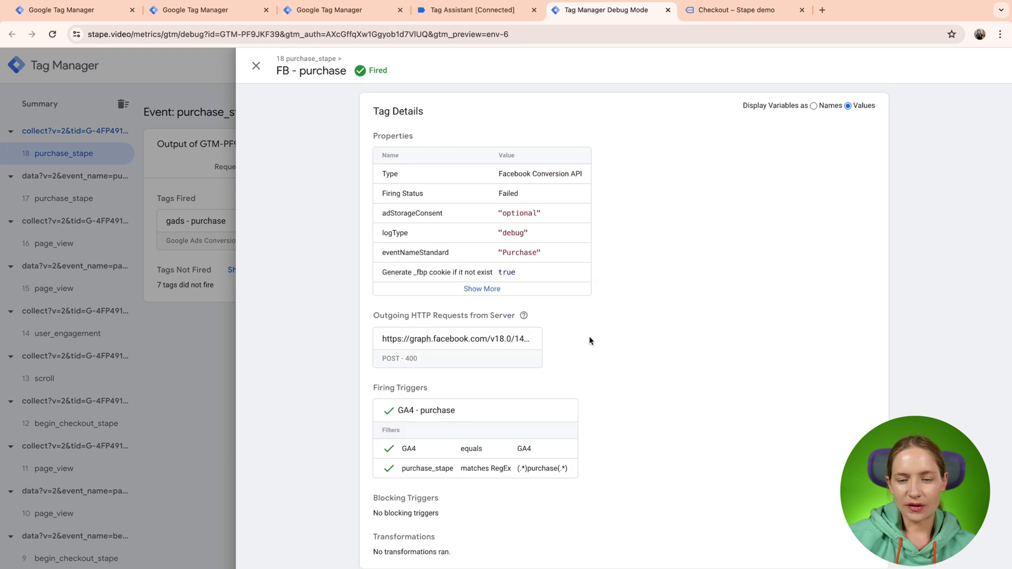
click(481, 289)
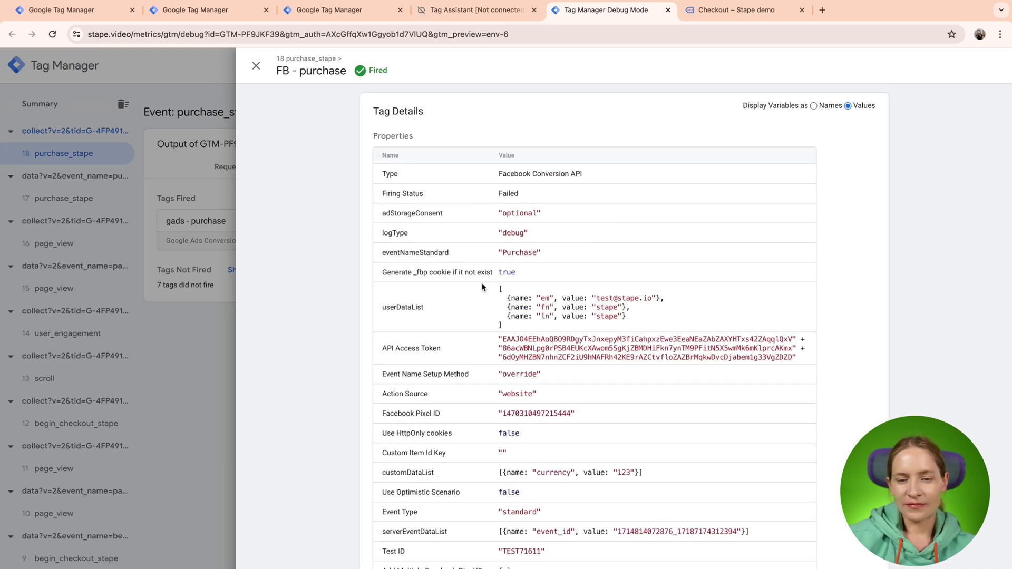
scroll(582, 343, down, 2)
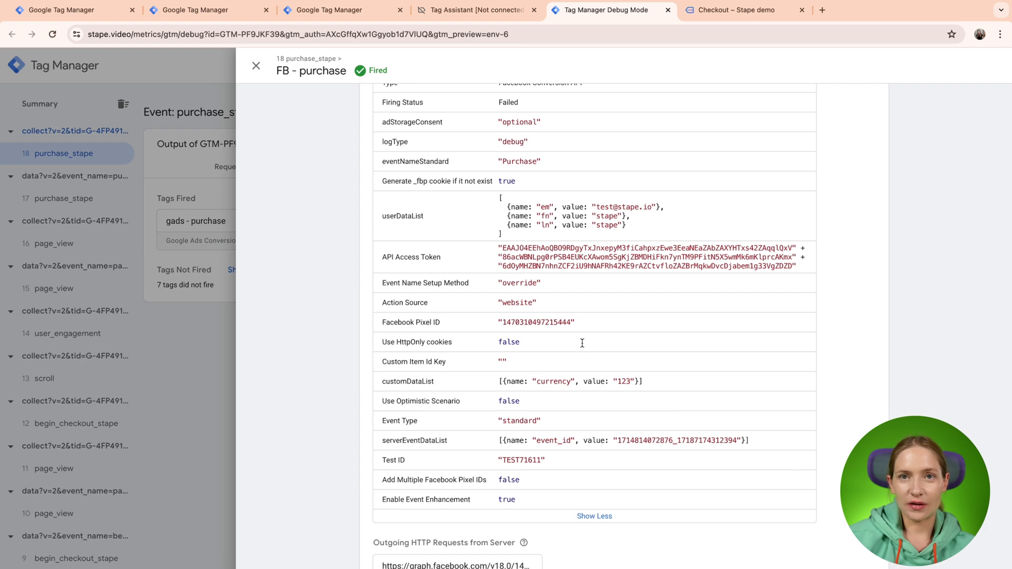
click(256, 66)
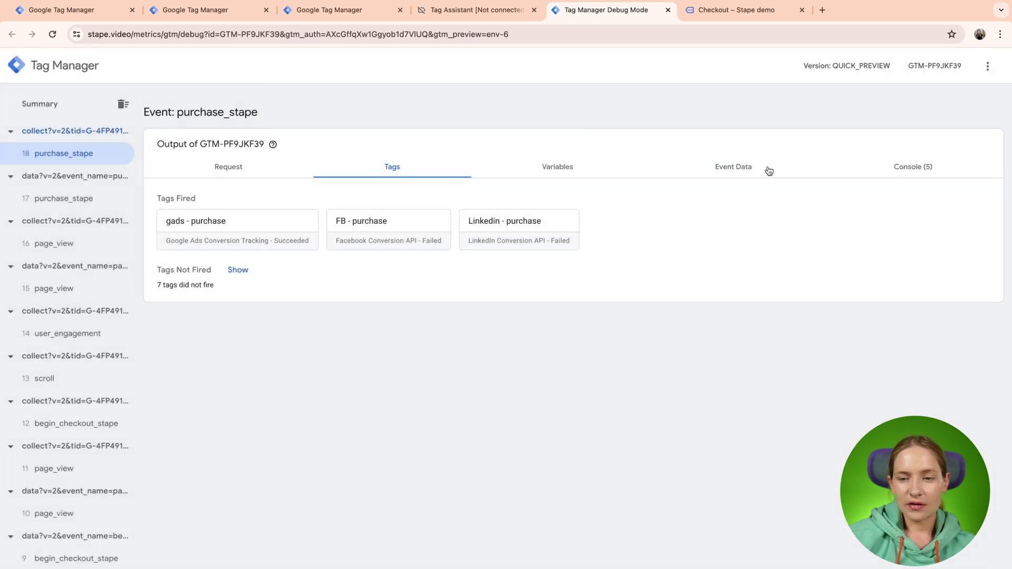
- Show event 18's Console tab and scroll through its 5 log messages
click(899, 168)
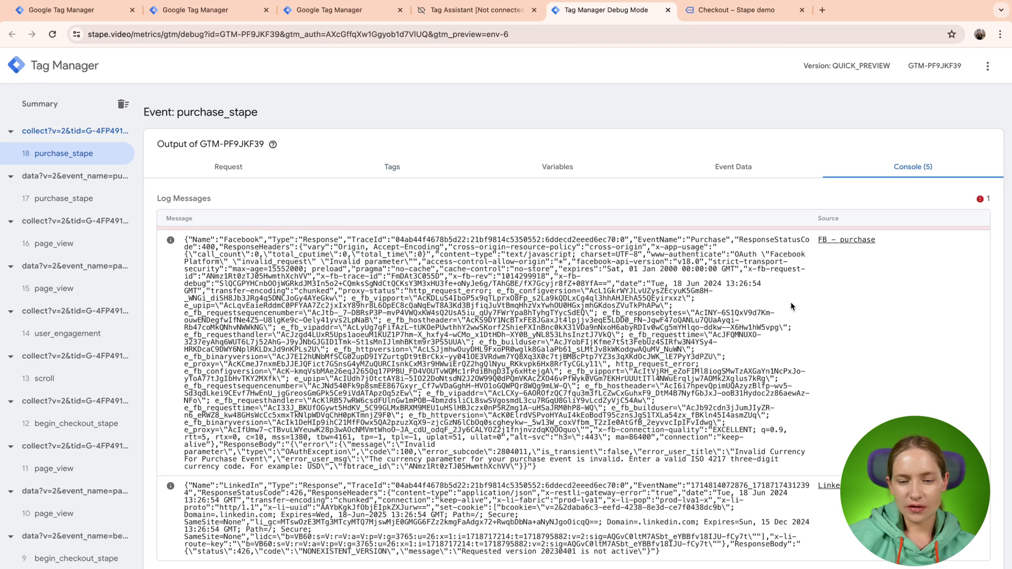
scroll(791, 306, up, 3)
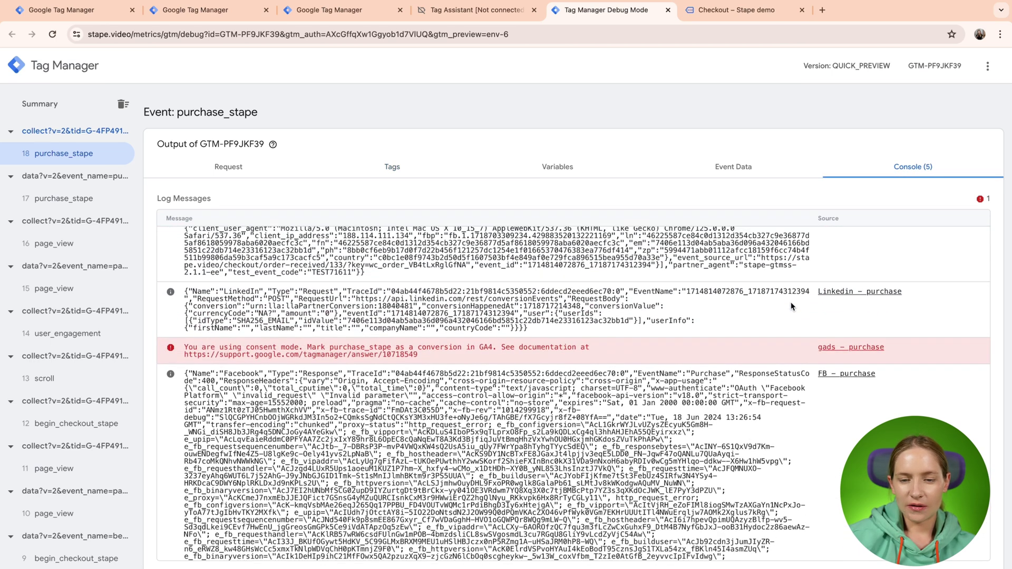
scroll(736, 433, up, 2)
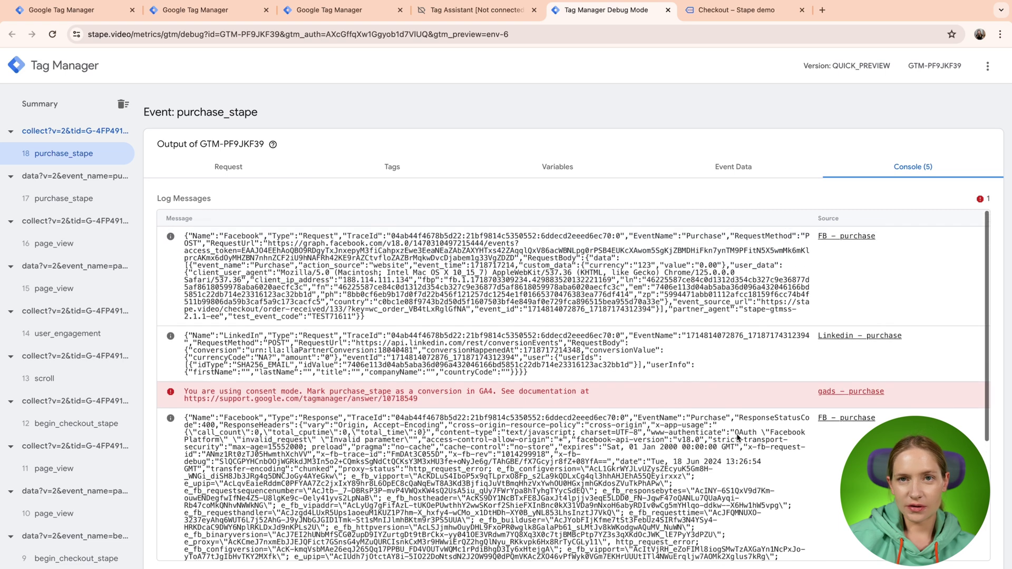
scroll(296, 297, up, 2)
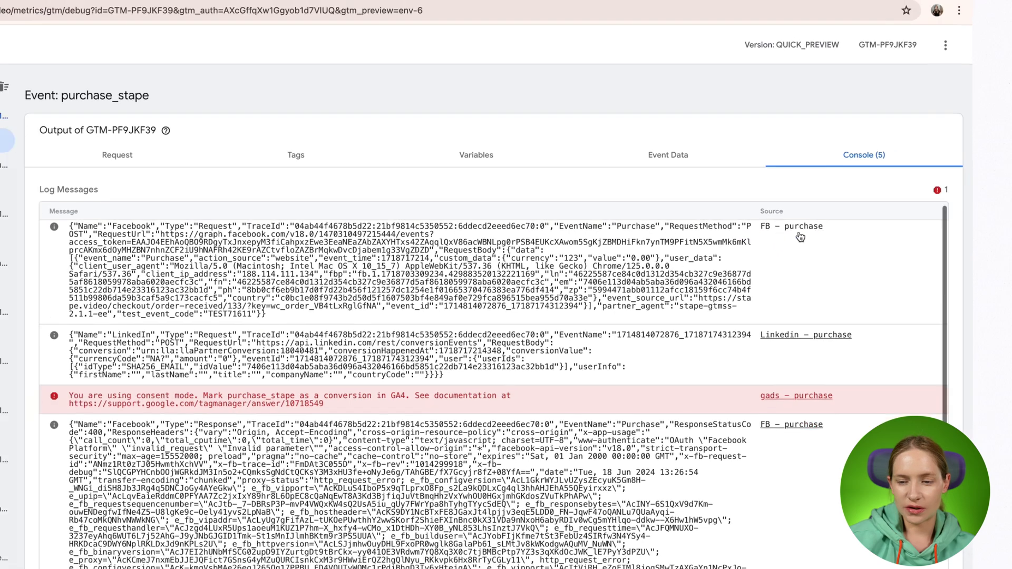
scroll(776, 231, down, 2)
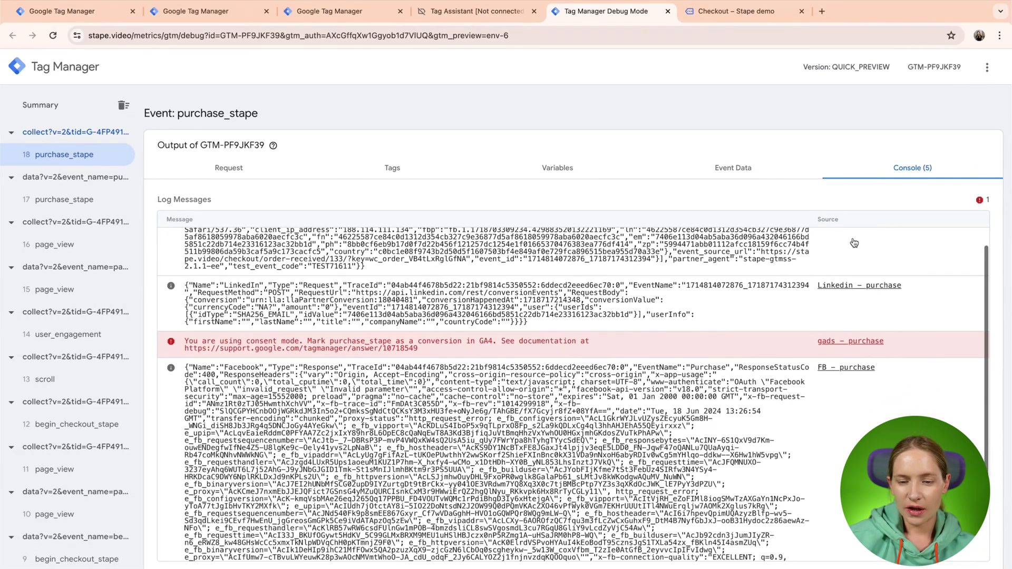
scroll(853, 242, up, 1)
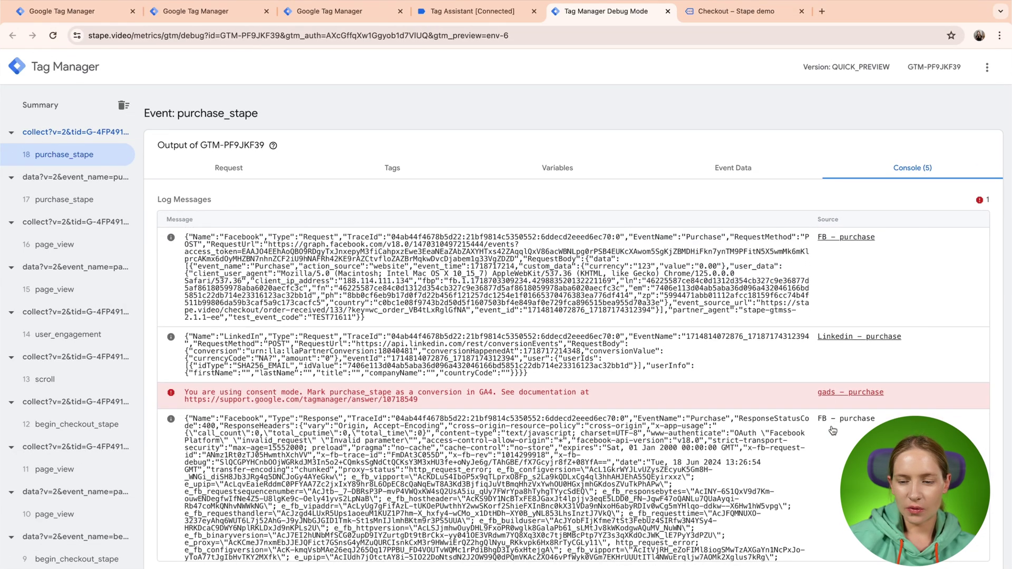
scroll(833, 431, down, 5)
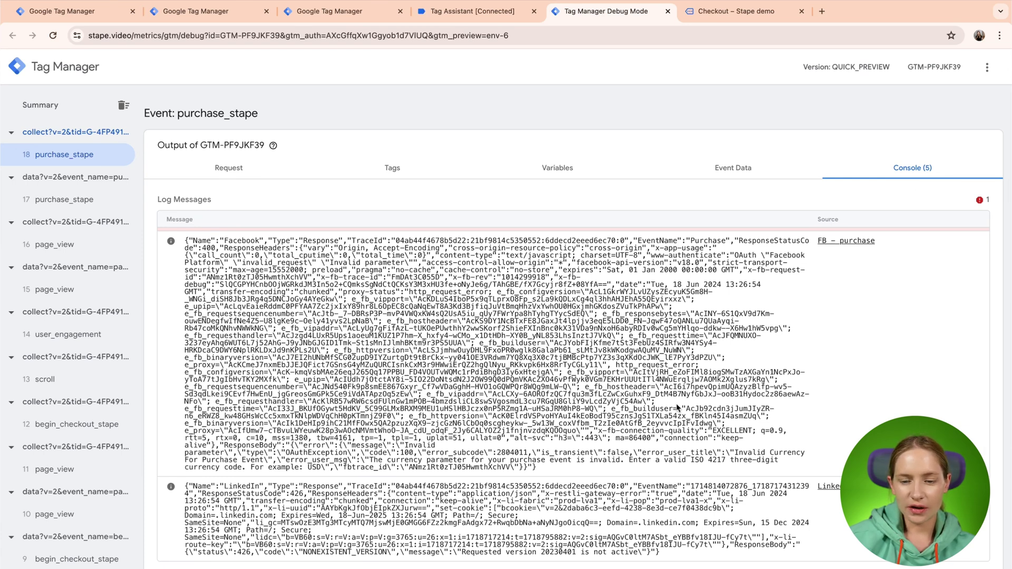
scroll(678, 407, up, 1)
- Select Facebook's 400 Invalid Currency response message, then clear the selection
triple_click(469, 346)
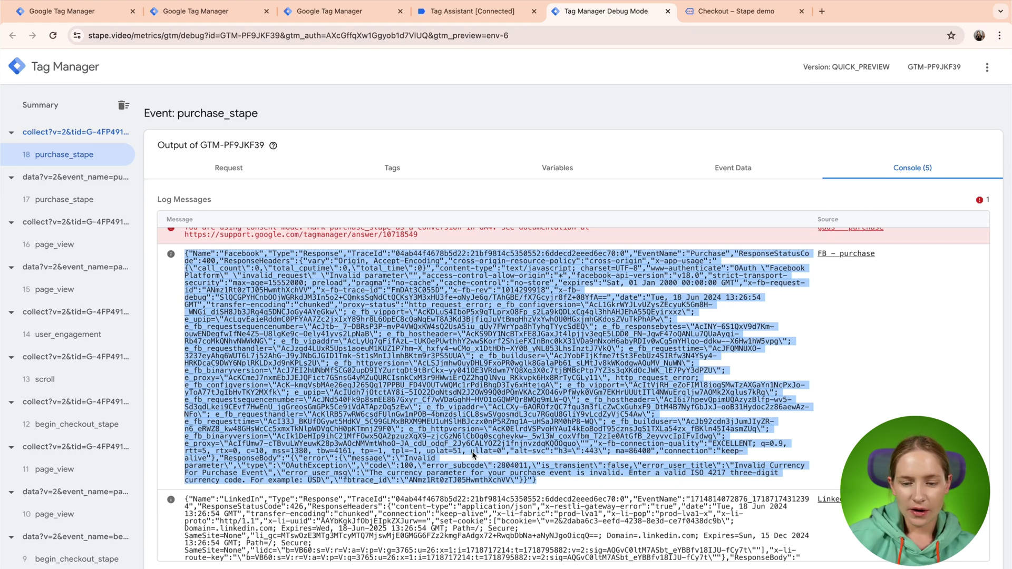
click(580, 461)
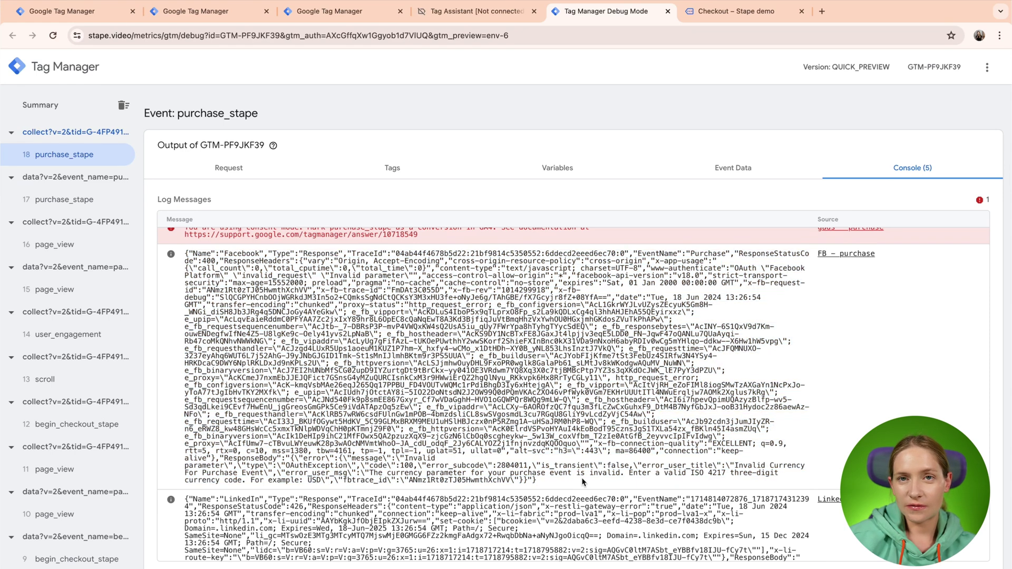
scroll(582, 481, up, 3)
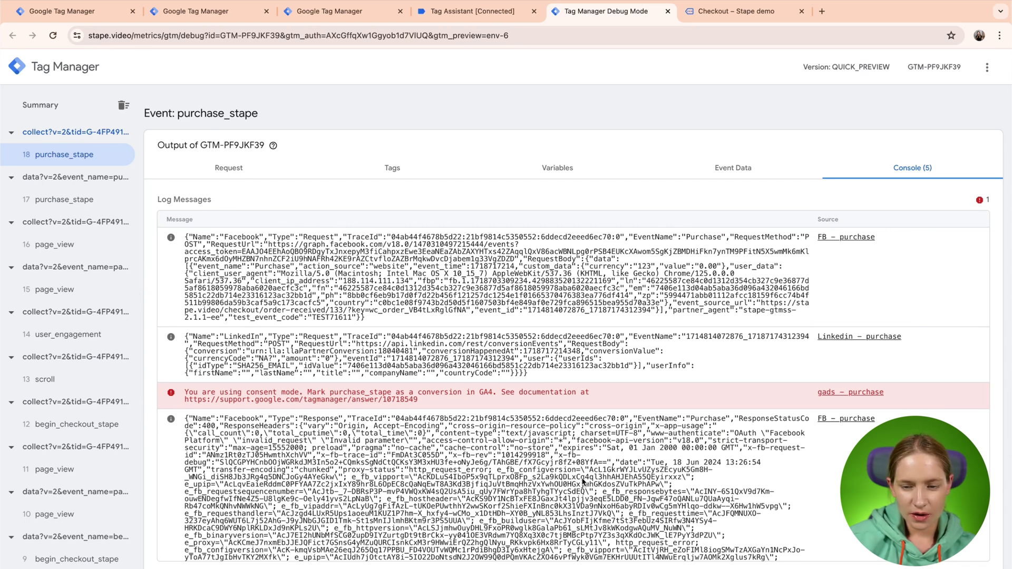
triple_click(483, 296)
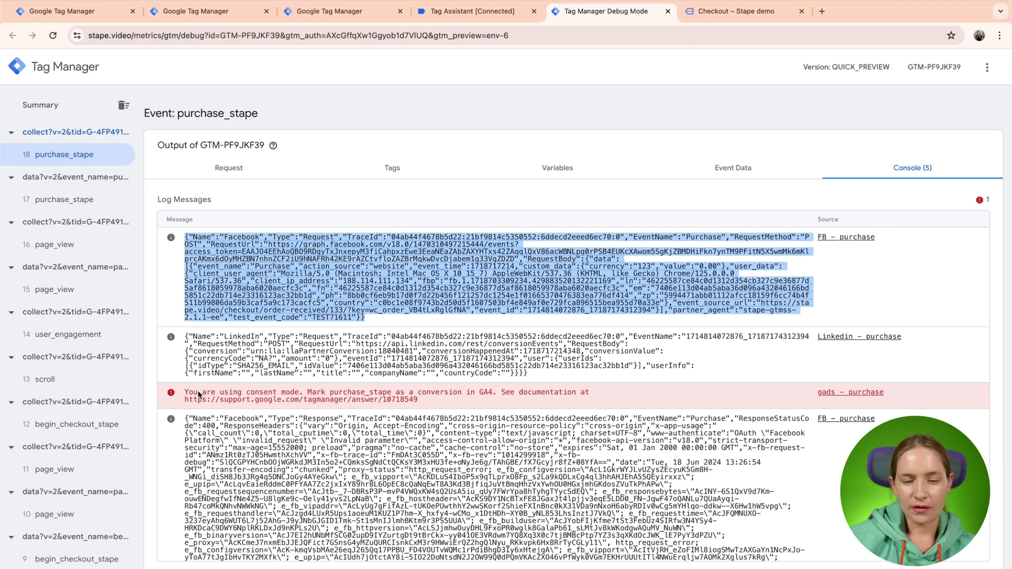
drag(184, 395, 433, 403)
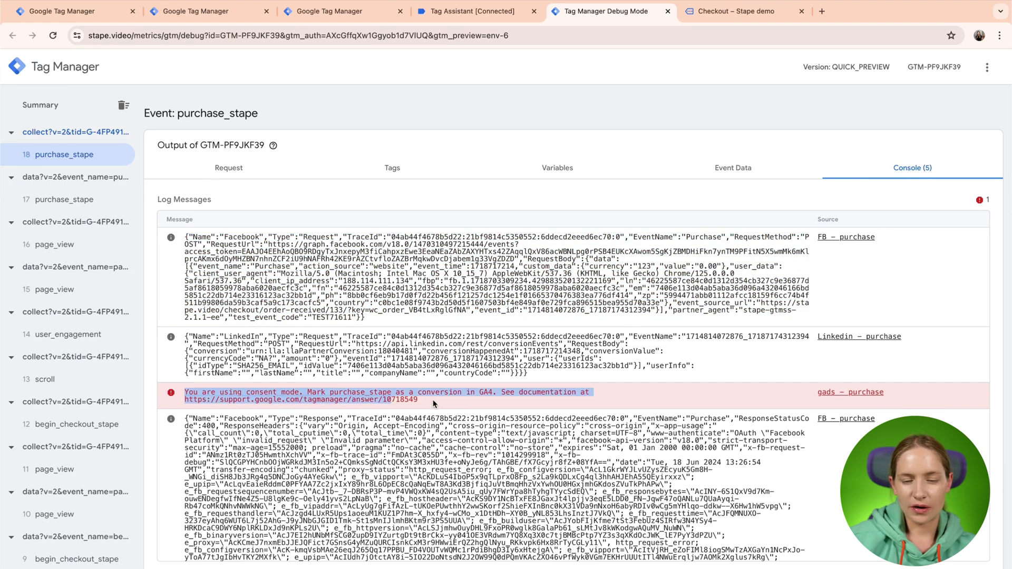
click(432, 400)
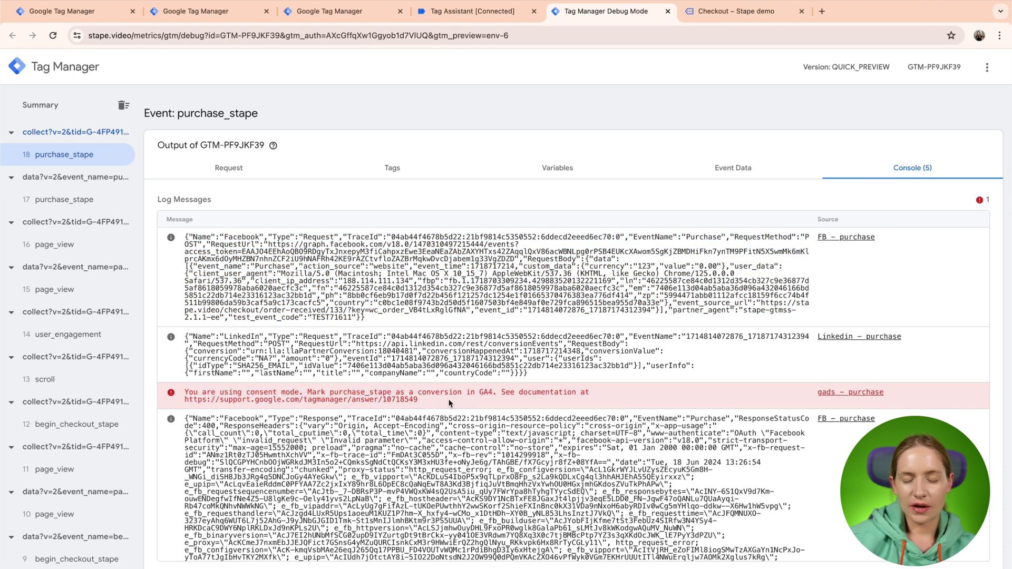